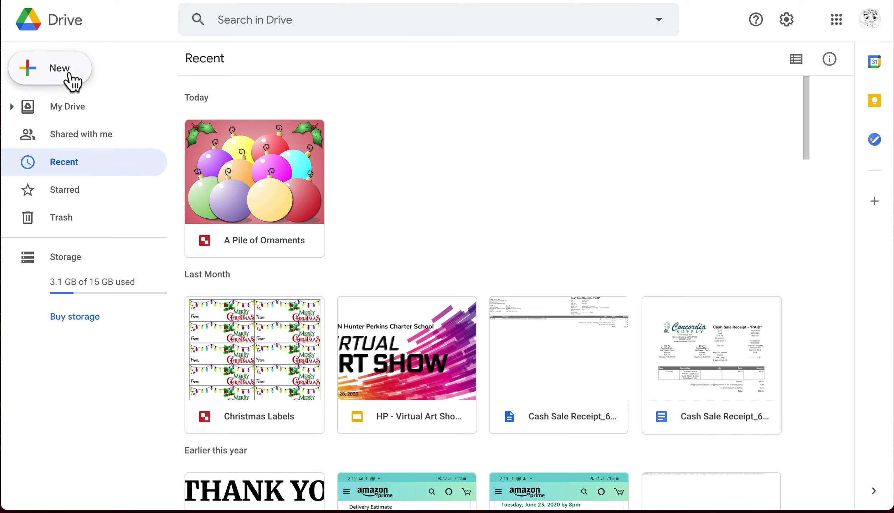
Create a new Google Drawings file from Drive
click(67, 79)
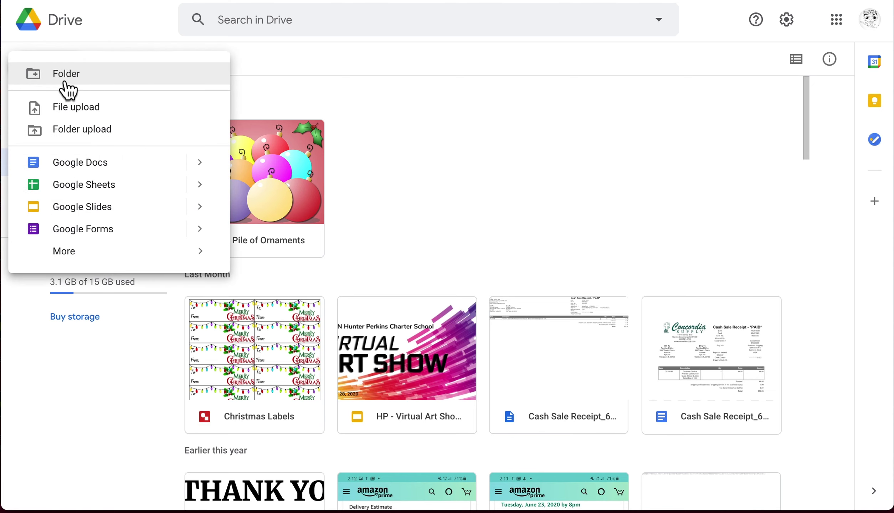
mouse_move(92, 262)
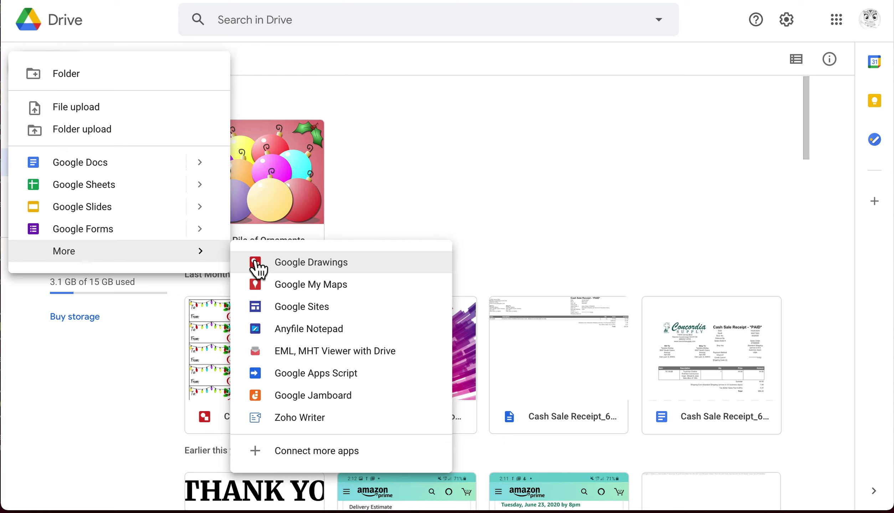
click(285, 267)
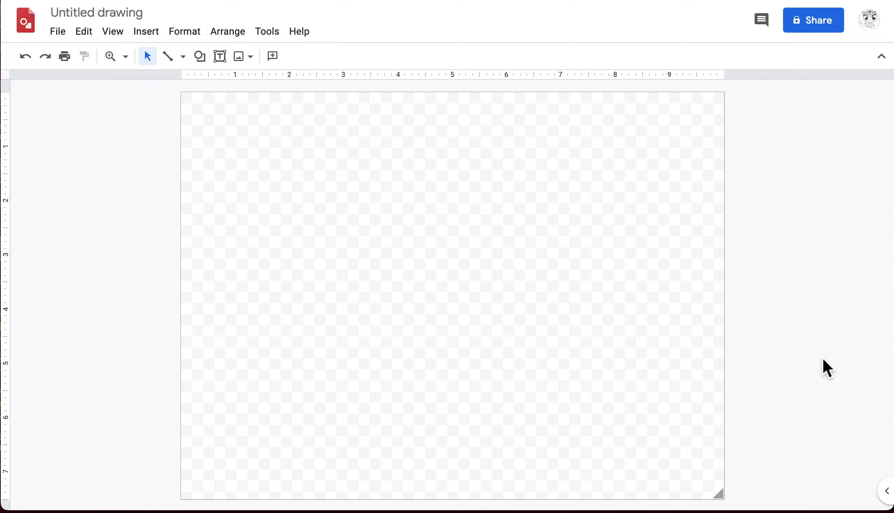
Set the canvas background to a green radial gradient that is bright in the centre and dark at the edges
right_click(571, 317)
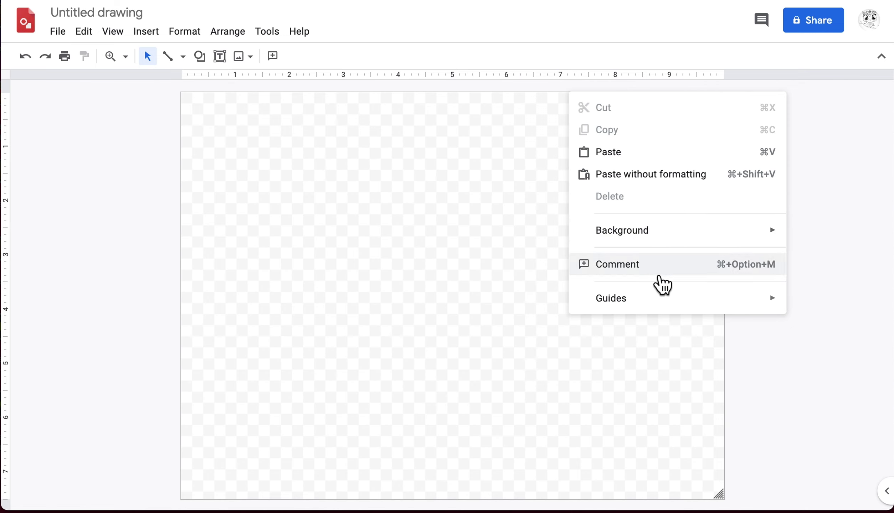
mouse_move(671, 238)
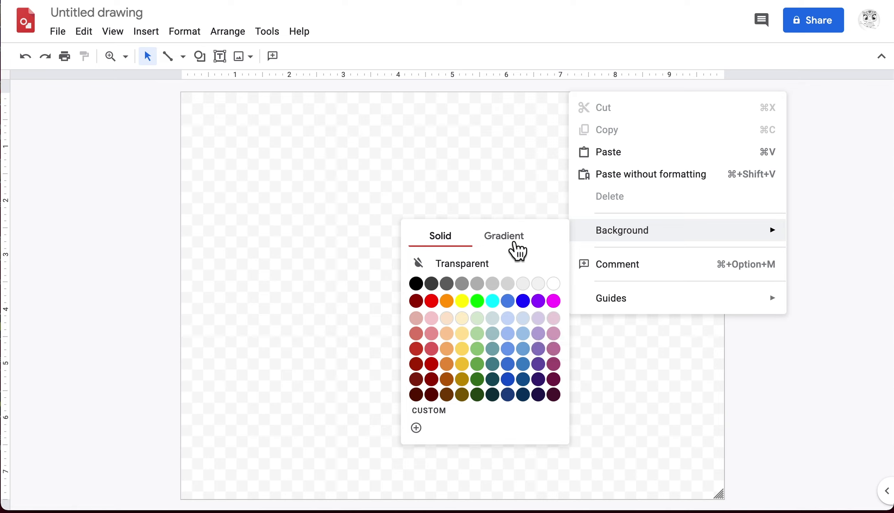
click(517, 249)
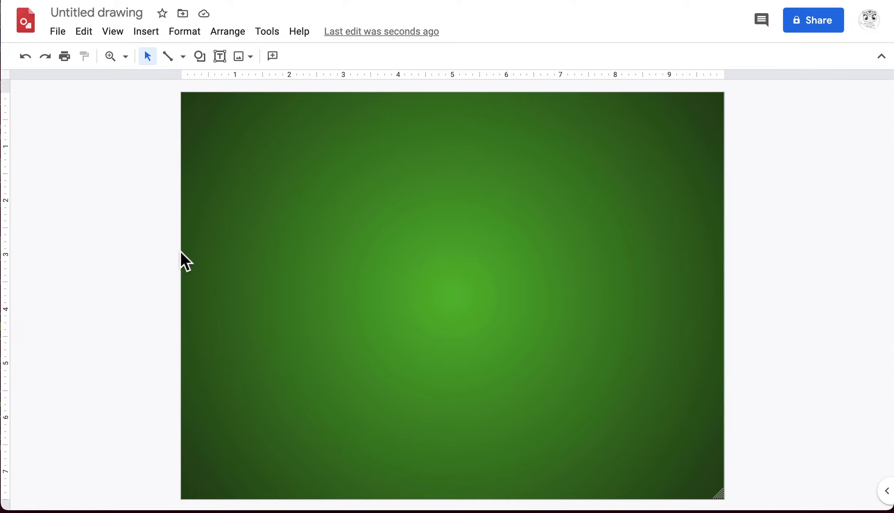
Draw an oval about 3.2 inches wide and 3 inches high, and place it in the left half of the canvas
click(207, 61)
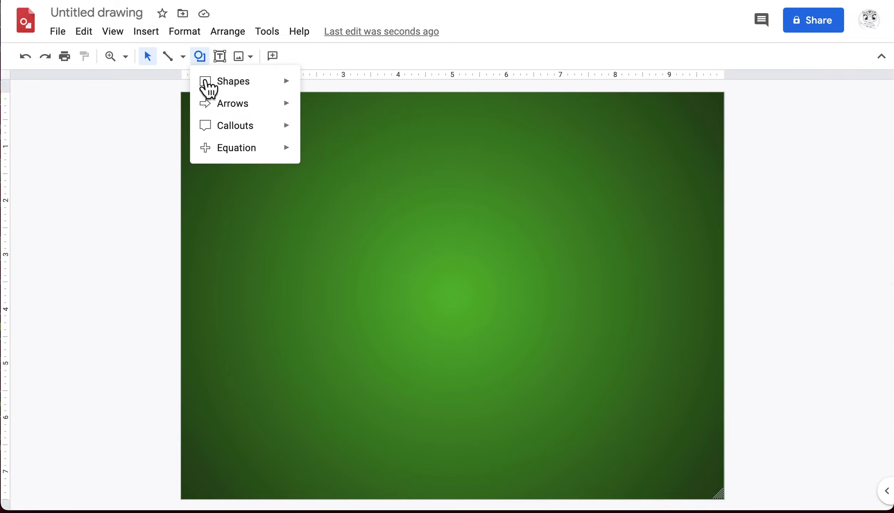
mouse_move(212, 87)
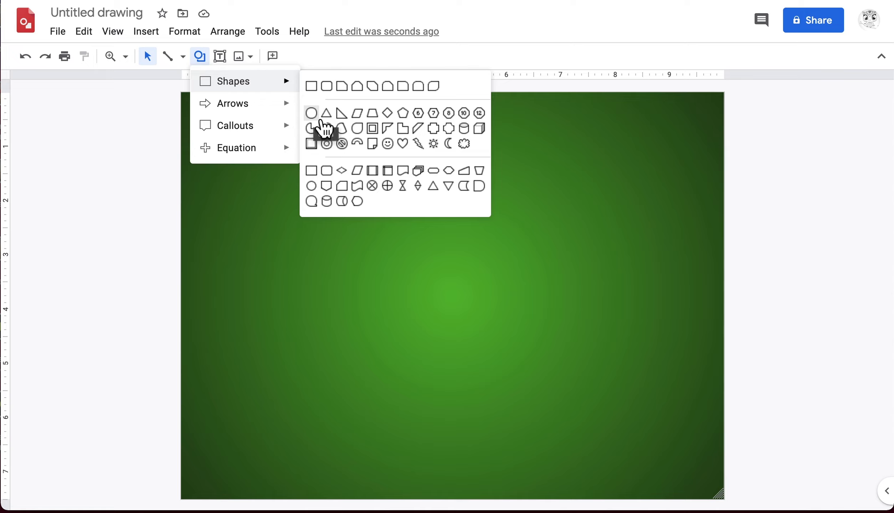
click(320, 122)
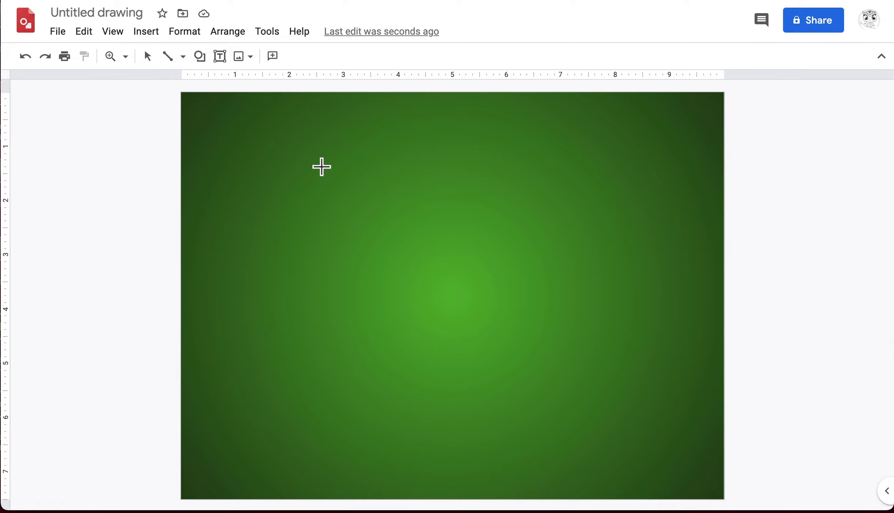
drag(322, 167, 496, 328)
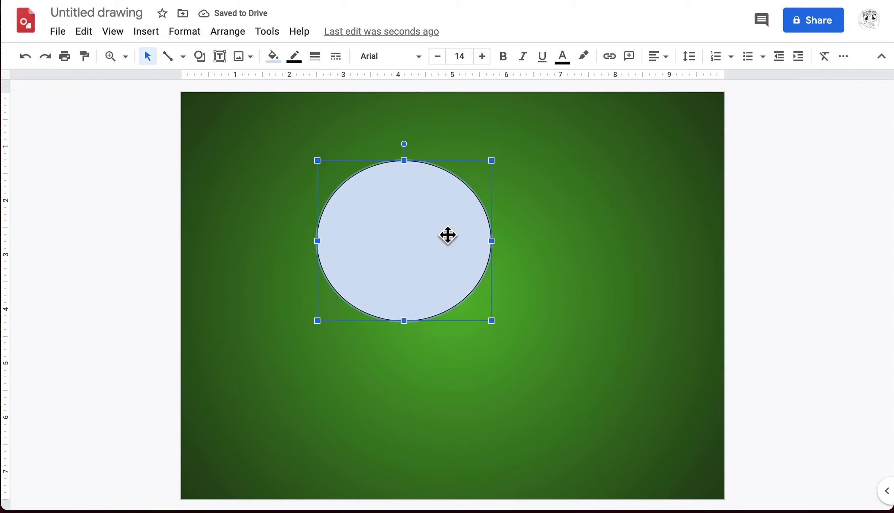
drag(447, 235, 361, 268)
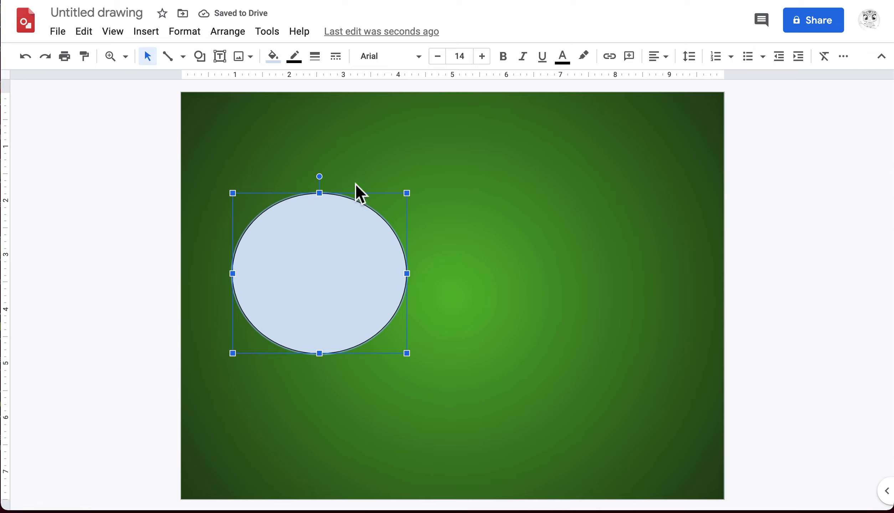
click(451, 160)
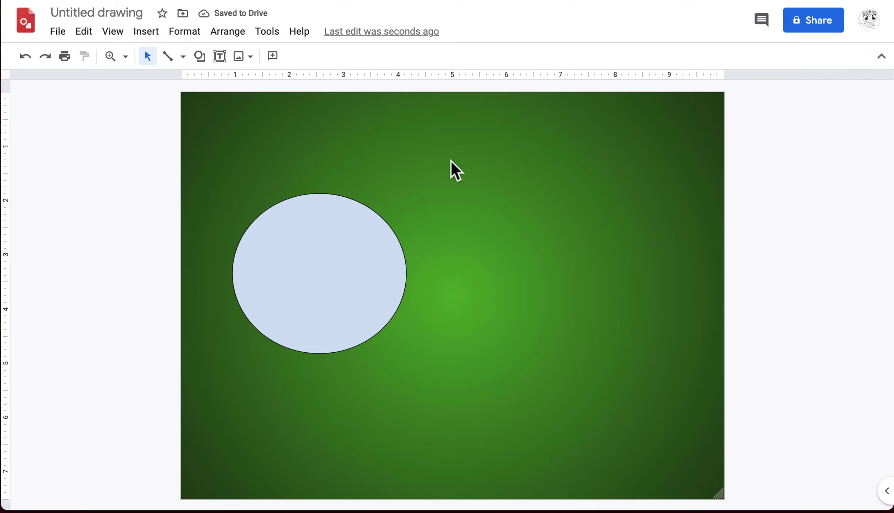
click(200, 61)
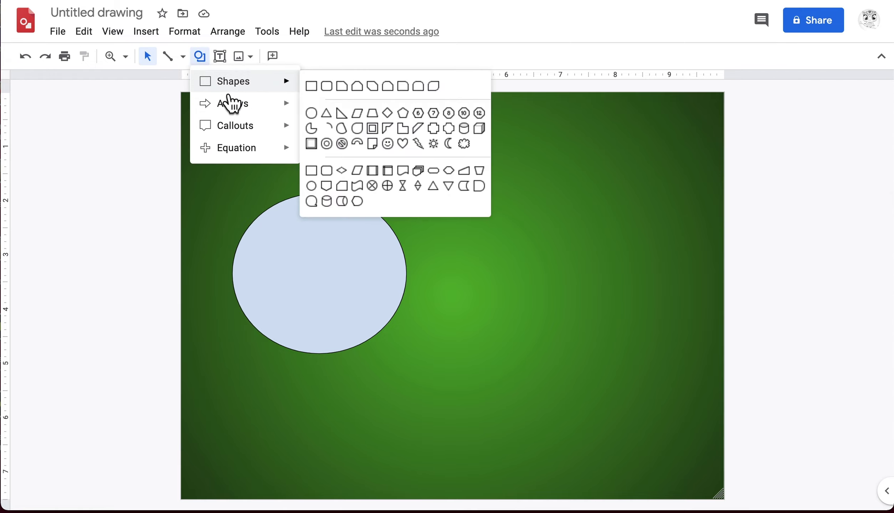
click(353, 305)
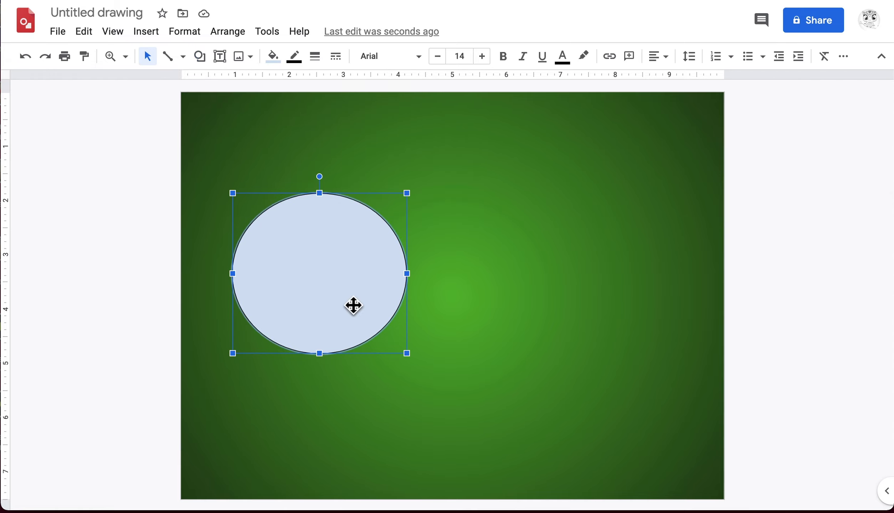
right_click(320, 289)
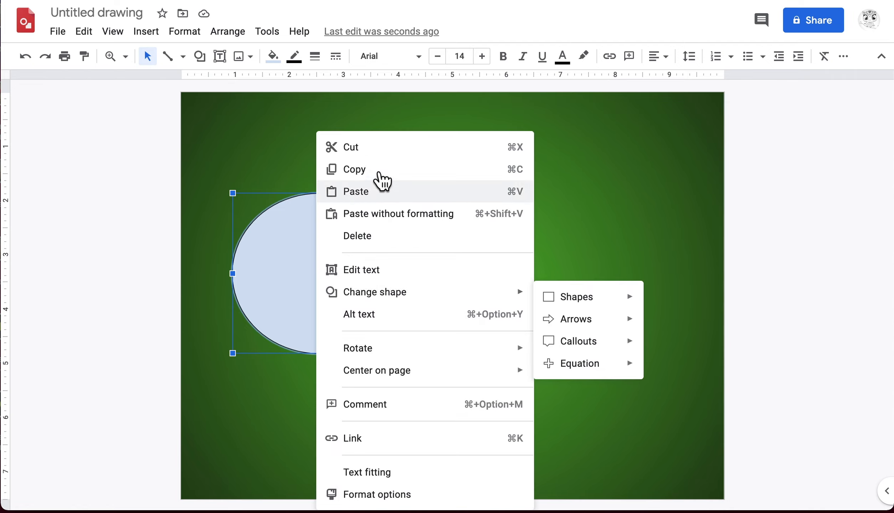
click(267, 232)
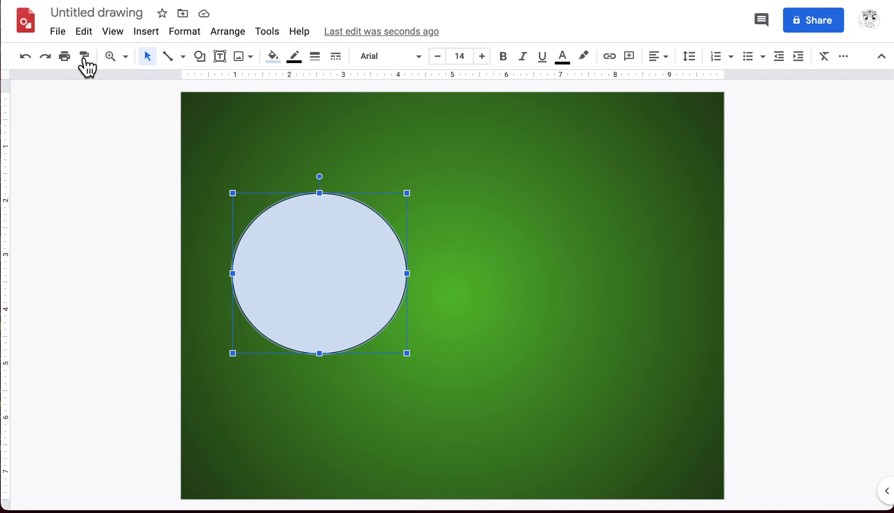
click(85, 36)
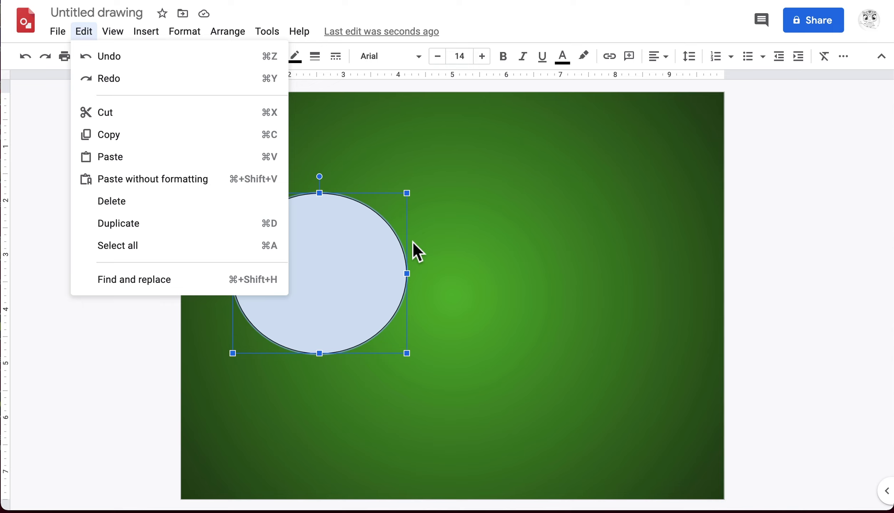
click(401, 246)
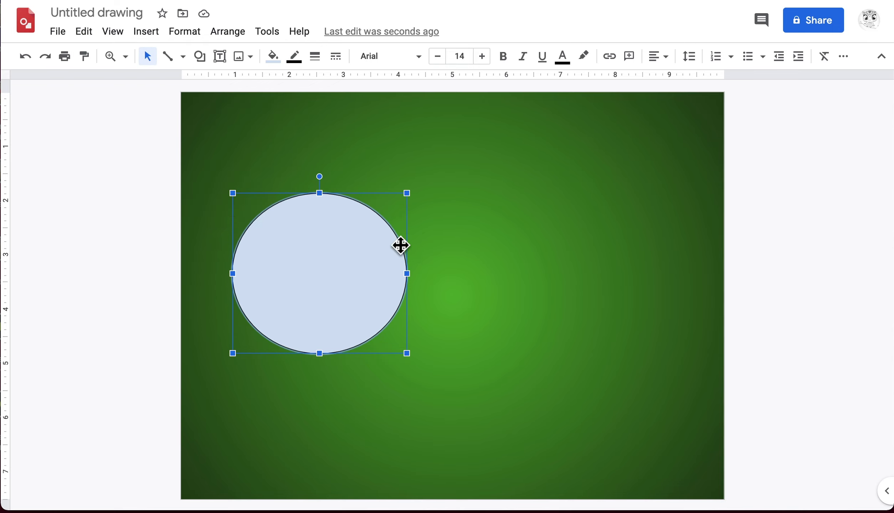
Copy the light blue circle and deselect it
right_click(344, 240)
click(387, 174)
click(505, 240)
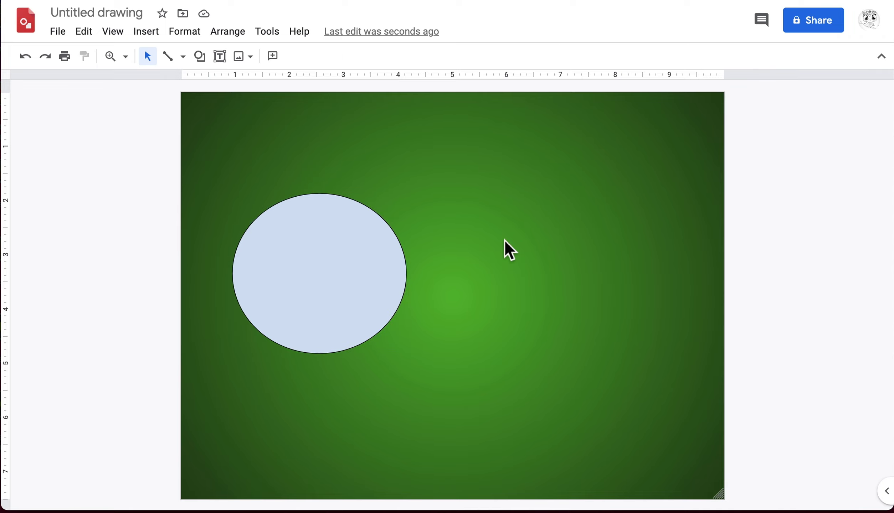
right_click(504, 240)
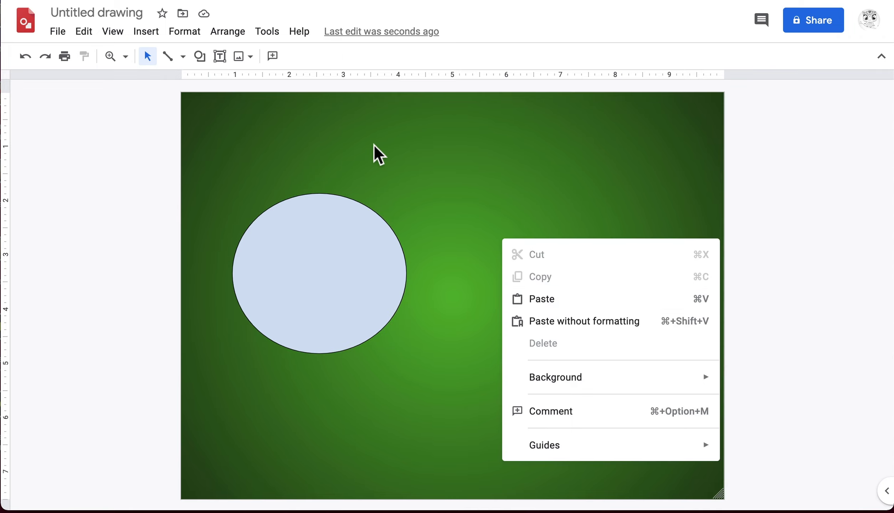
click(84, 33)
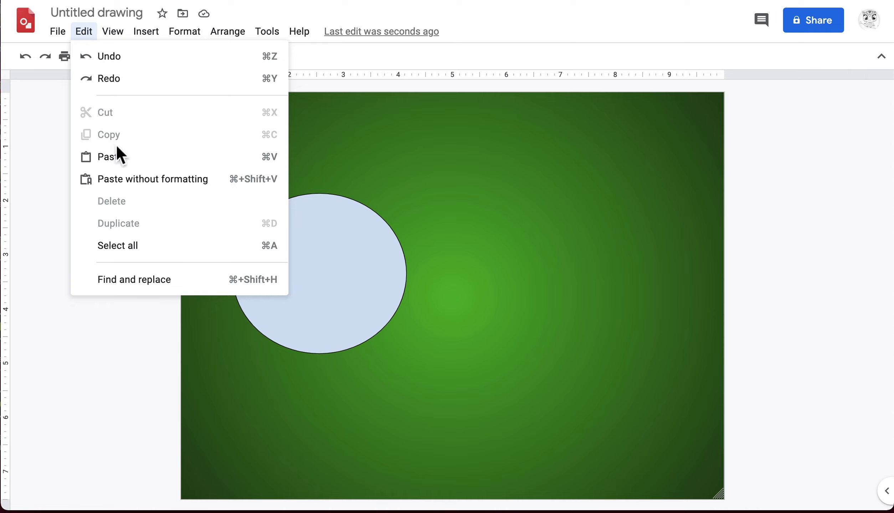
click(450, 194)
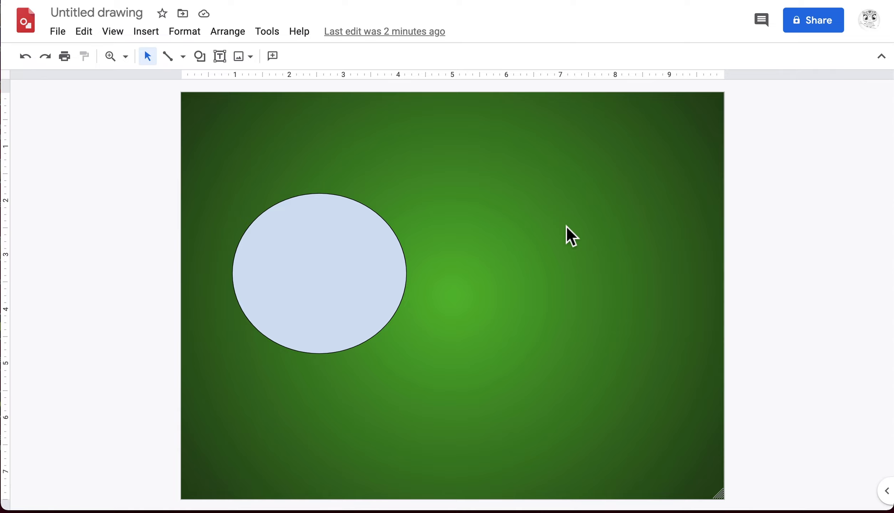
Paste seven copies of the circle onto the canvas
key(ctrl+v)
key(ctrl+v)
key(ctrl+v)
key(ctrl+v)
key(ctrl+v)
key(ctrl+v)
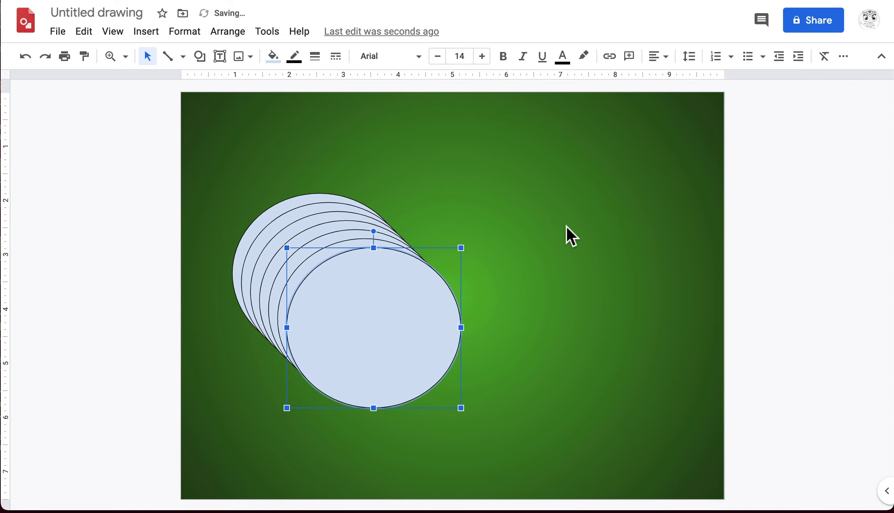
key(ctrl+v)
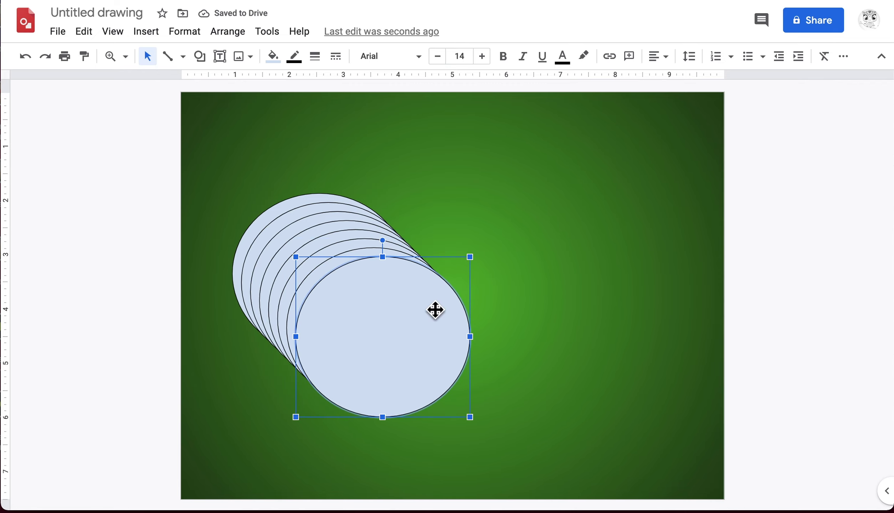
Separate the four topmost circles from the stack, moving three toward the right half and one to the lower left
drag(435, 310, 607, 265)
right_click(427, 299)
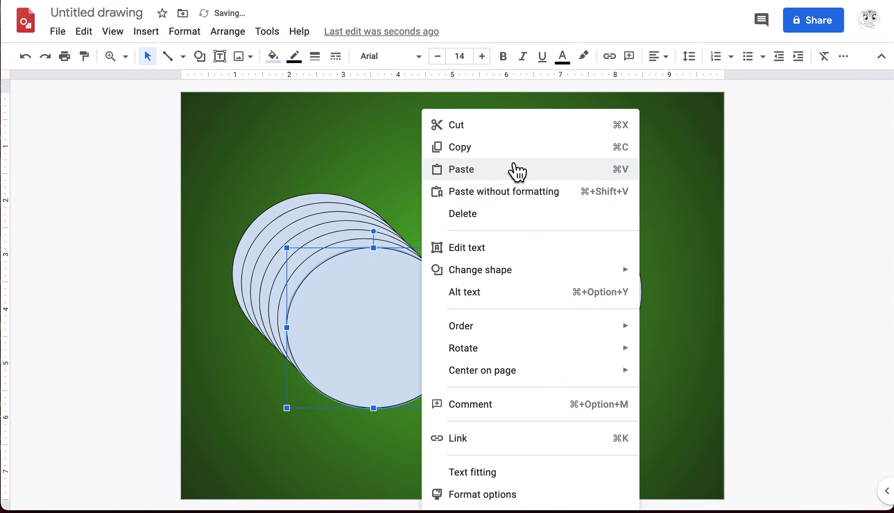
click(719, 155)
drag(344, 325, 598, 395)
drag(420, 355, 535, 251)
click(392, 294)
drag(392, 295, 291, 350)
Spread out the remaining stacked circles, moving three across the upper area and the original to the lower centre
drag(367, 281, 641, 210)
click(371, 253)
drag(371, 253, 427, 161)
click(263, 252)
drag(263, 252, 146, 220)
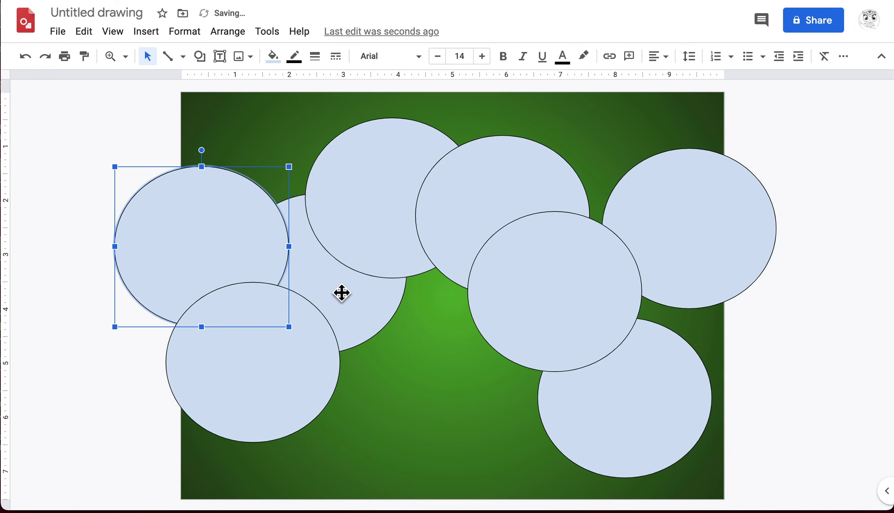
drag(341, 294, 446, 382)
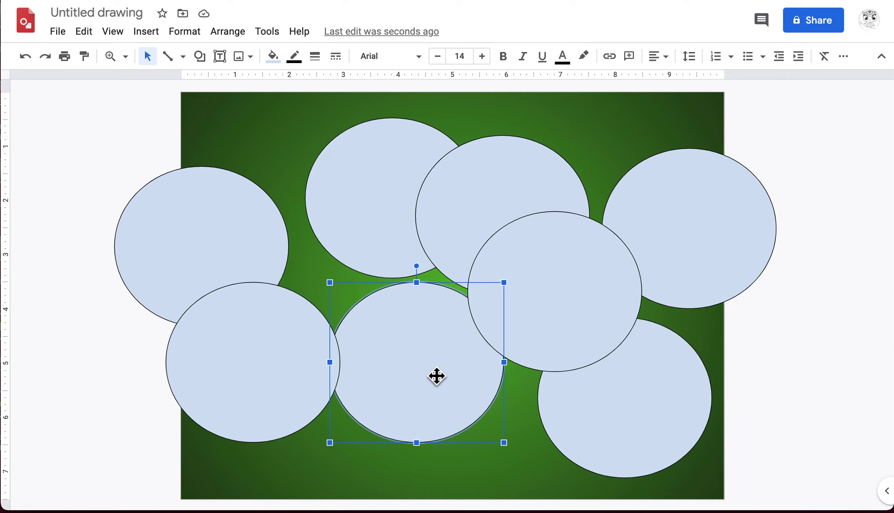
Start an overlapping pile by gathering five of the circles in the lower centre and right of the canvas
drag(443, 408, 450, 427)
drag(619, 423, 566, 435)
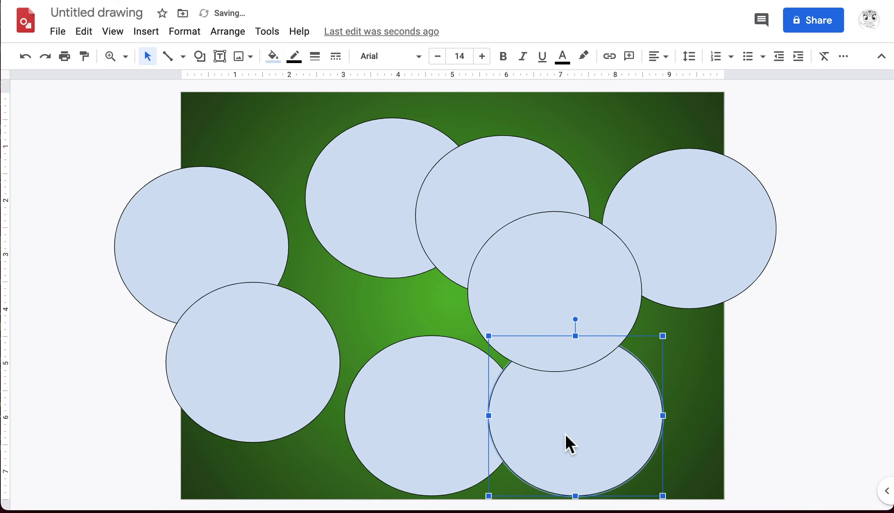
drag(309, 341, 363, 376)
drag(558, 327, 640, 383)
drag(501, 207, 489, 326)
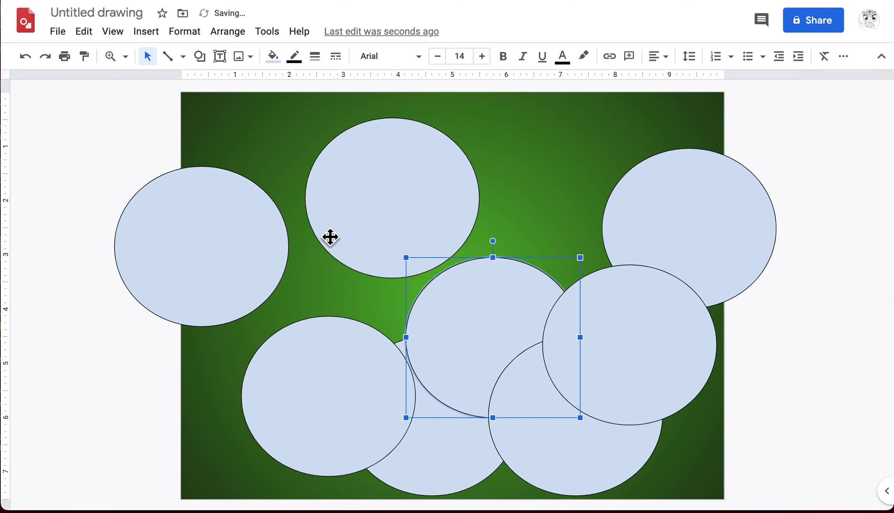
Add the three remaining outer circles to the pile, overlapping above the lower circles
drag(346, 226, 335, 327)
click(210, 268)
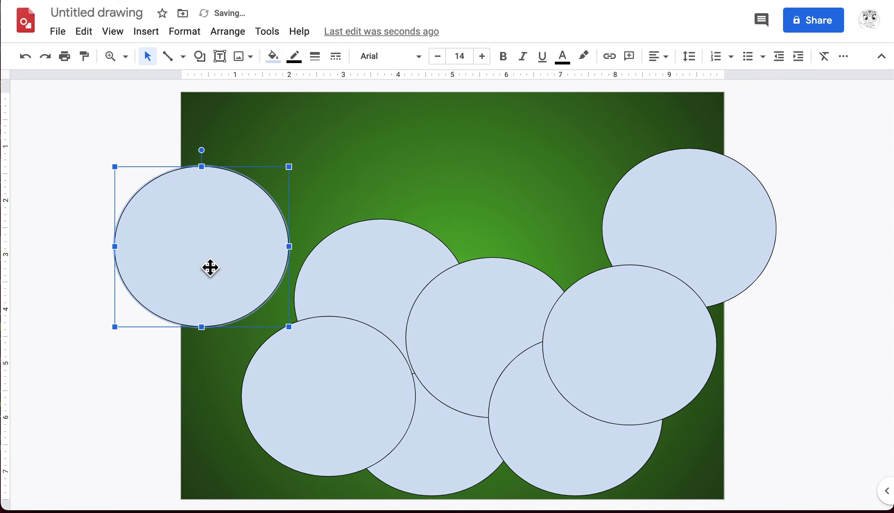
drag(210, 268, 468, 251)
drag(689, 227, 580, 247)
Line up four circles as an overlapping bottom row along the lower edge of the canvas
drag(343, 369, 311, 406)
drag(618, 457, 619, 456)
drag(341, 413, 327, 414)
drag(424, 443, 410, 443)
drag(524, 457, 520, 457)
click(711, 400)
drag(711, 339, 721, 407)
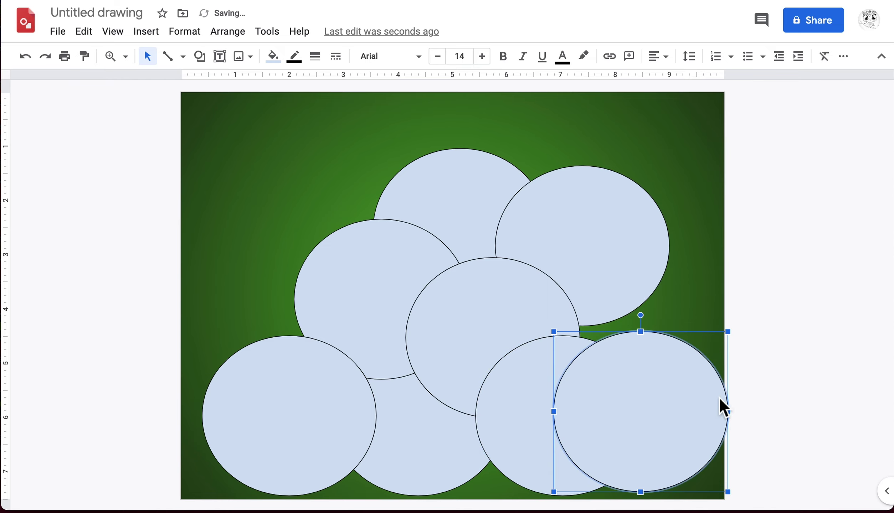
Adjust the spacing of the four bottom-row circles so they overlap across the full canvas width
drag(532, 427, 491, 427)
drag(295, 417, 287, 417)
drag(442, 431, 432, 432)
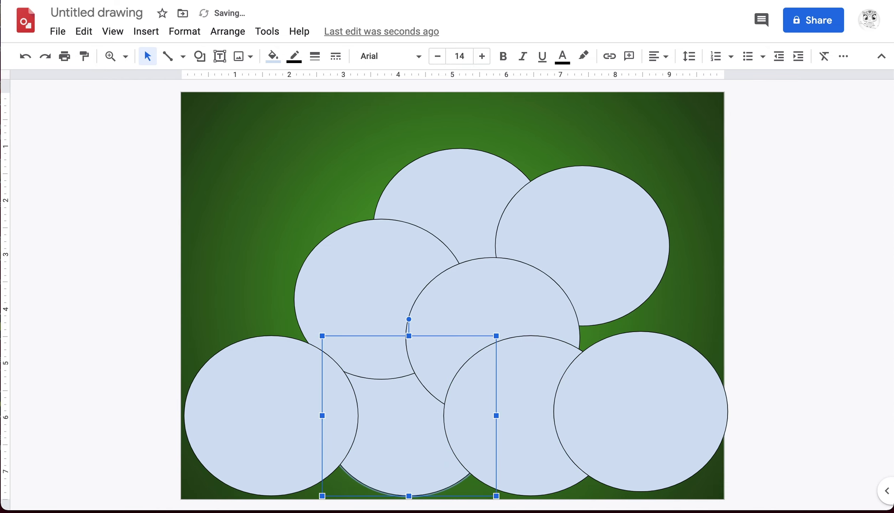
drag(544, 416, 535, 415)
drag(667, 406, 627, 412)
Arrange three circles as an overlapping second row above the bottom row and place the last circle on top
drag(451, 297, 407, 293)
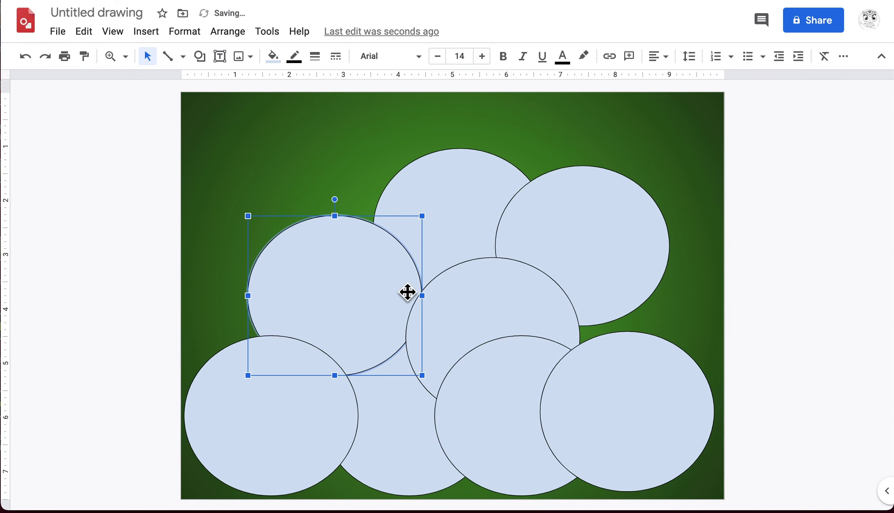
drag(596, 266, 641, 299)
drag(512, 294, 558, 193)
drag(556, 211, 336, 189)
drag(456, 192, 464, 254)
drag(608, 268, 577, 314)
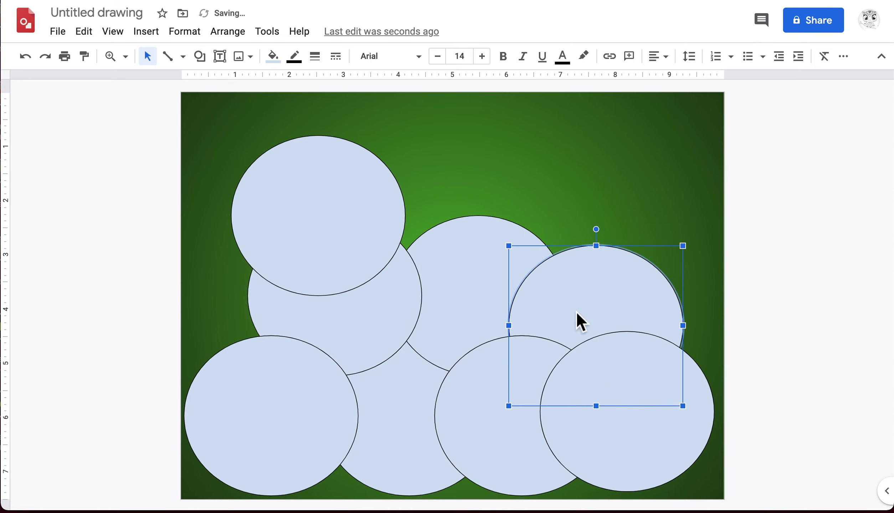
drag(346, 224, 467, 239)
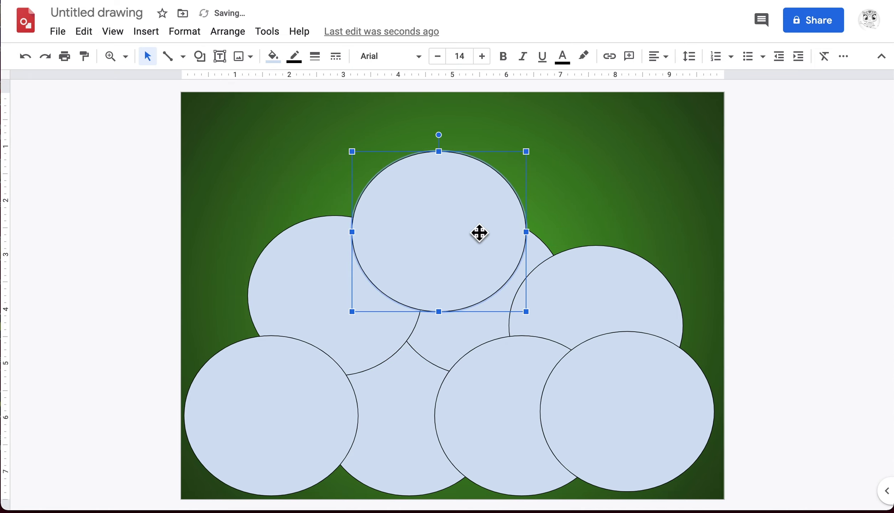
Paste another circle, arrange two circles as an overlapping top row, and shift the second row's outer left circle outward
click(615, 179)
key(super+v)
drag(417, 334, 594, 213)
drag(456, 214, 416, 211)
drag(604, 248, 586, 247)
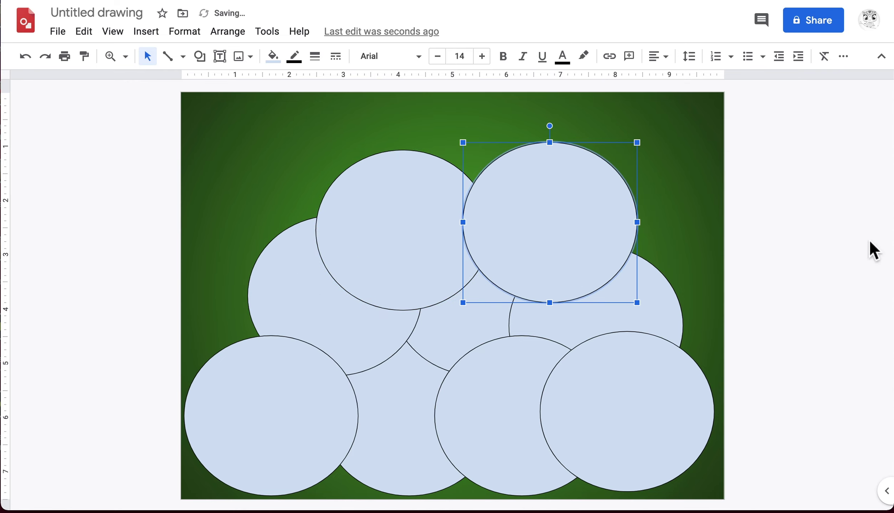
click(818, 262)
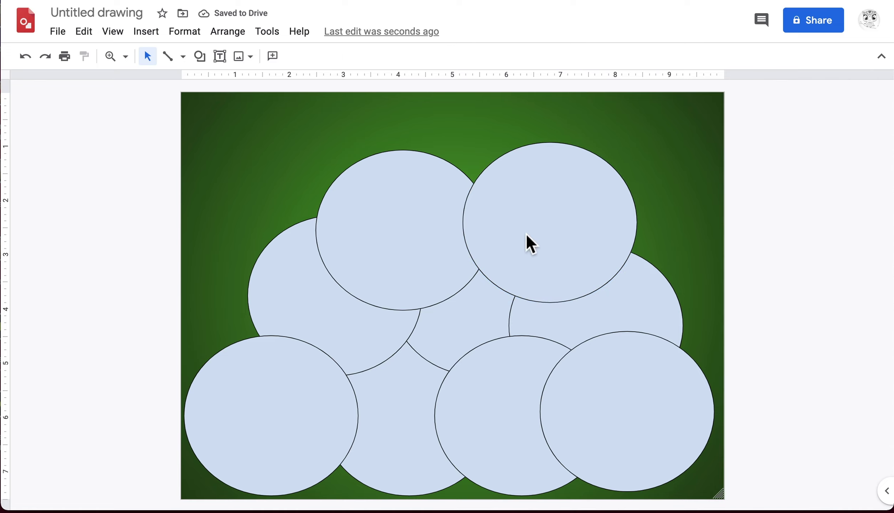
drag(322, 318, 295, 316)
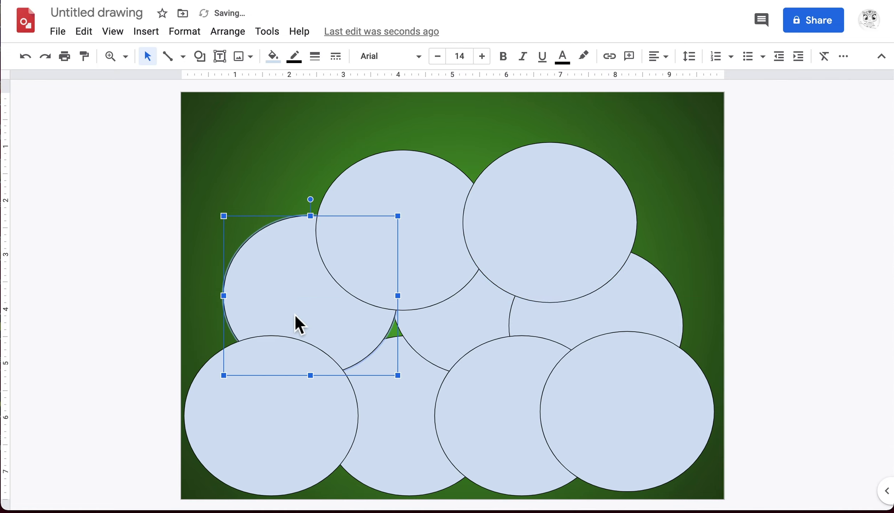
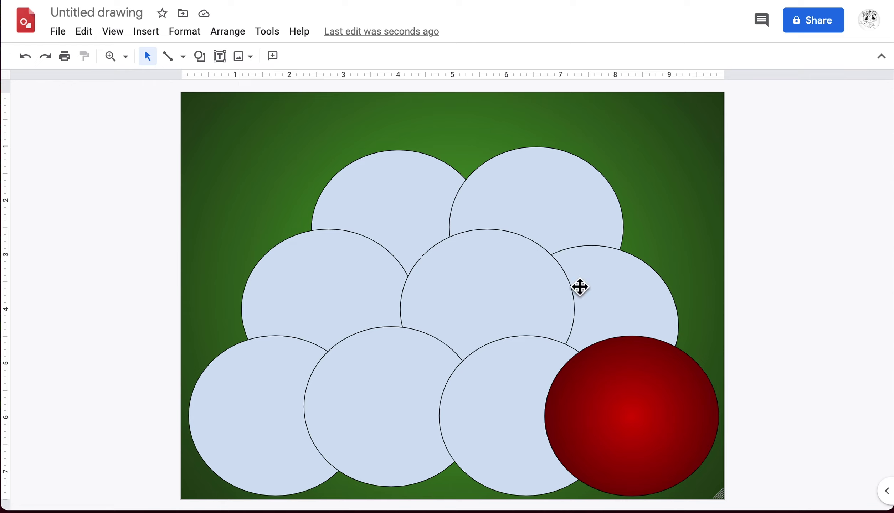
Start a custom gradient fill for the red circle in the bottom row and add a middle gradient stop
click(640, 387)
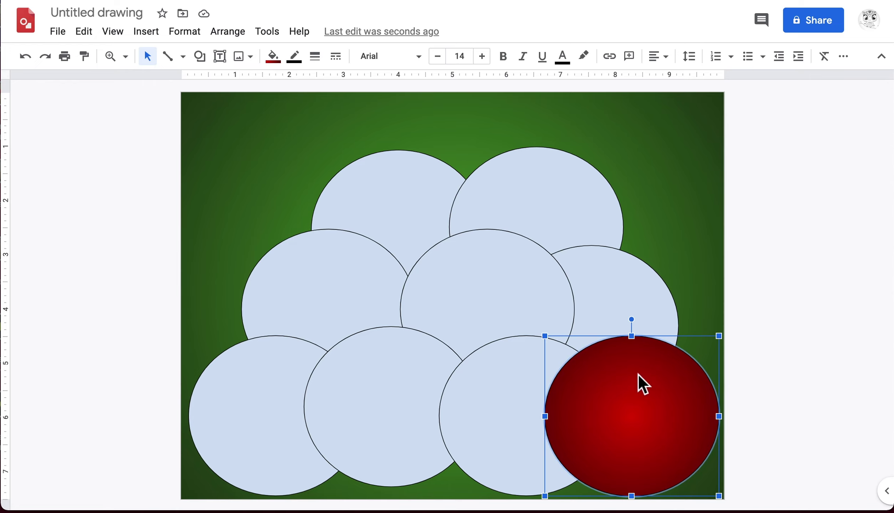
click(710, 189)
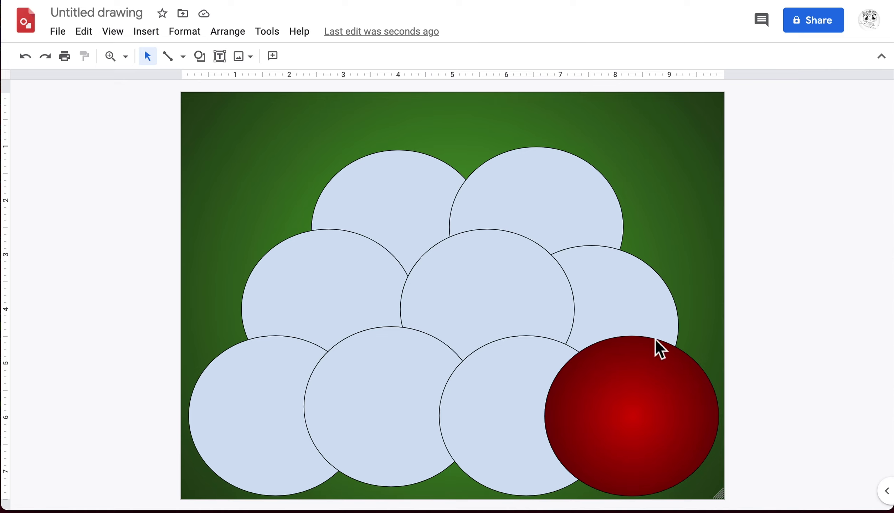
click(650, 401)
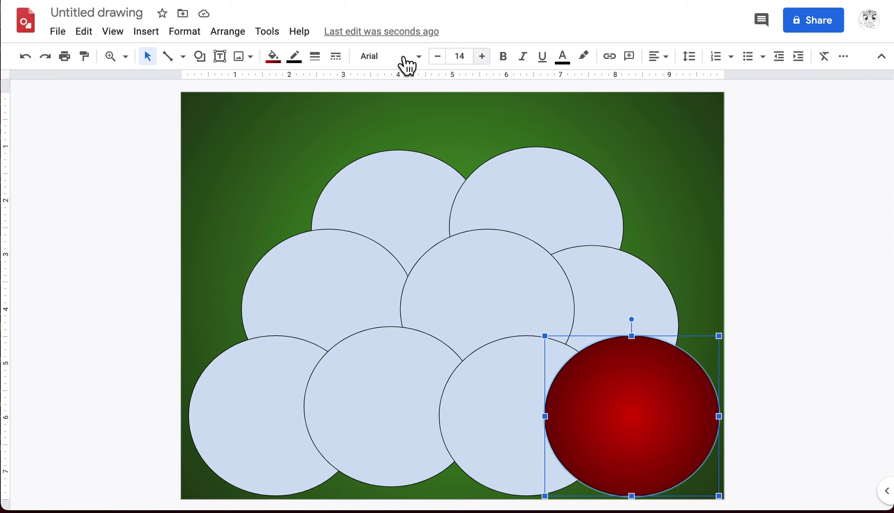
click(282, 60)
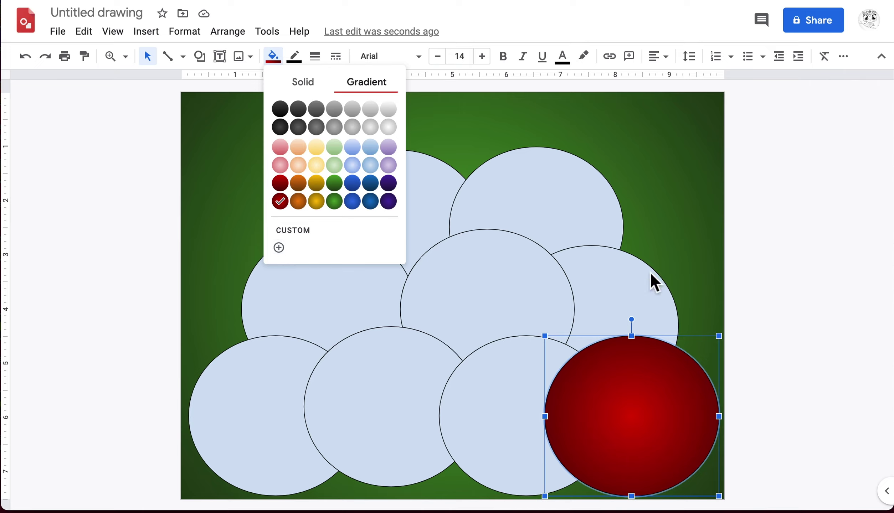
click(281, 251)
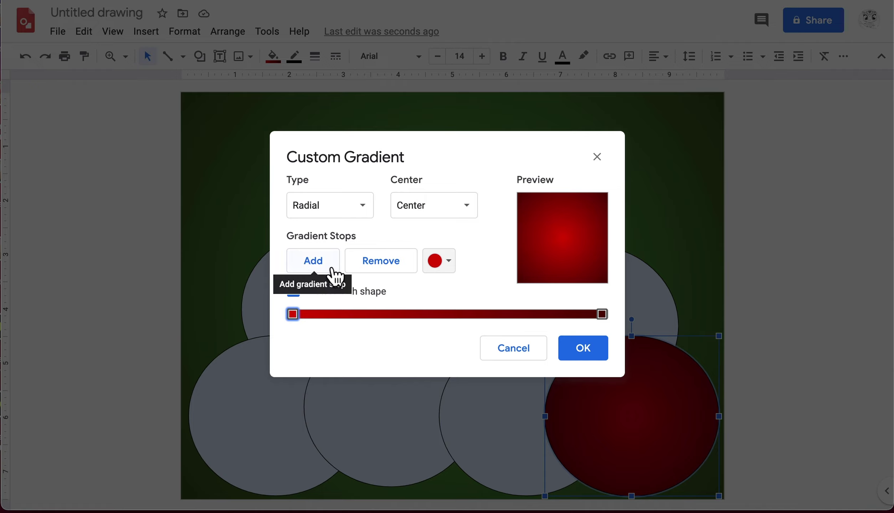
click(334, 274)
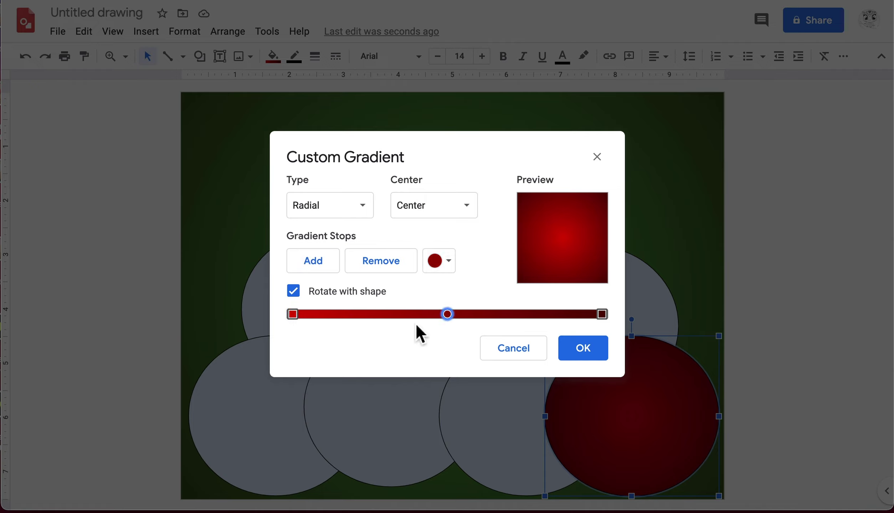
click(294, 316)
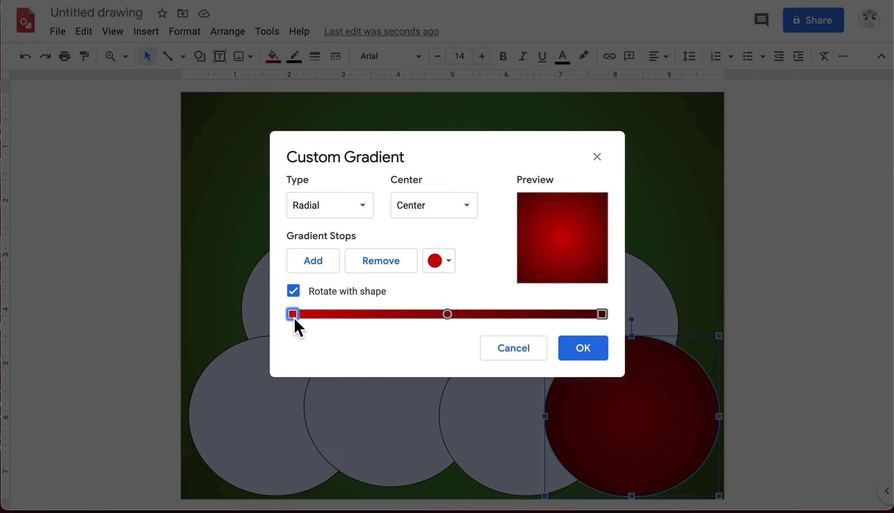
click(447, 314)
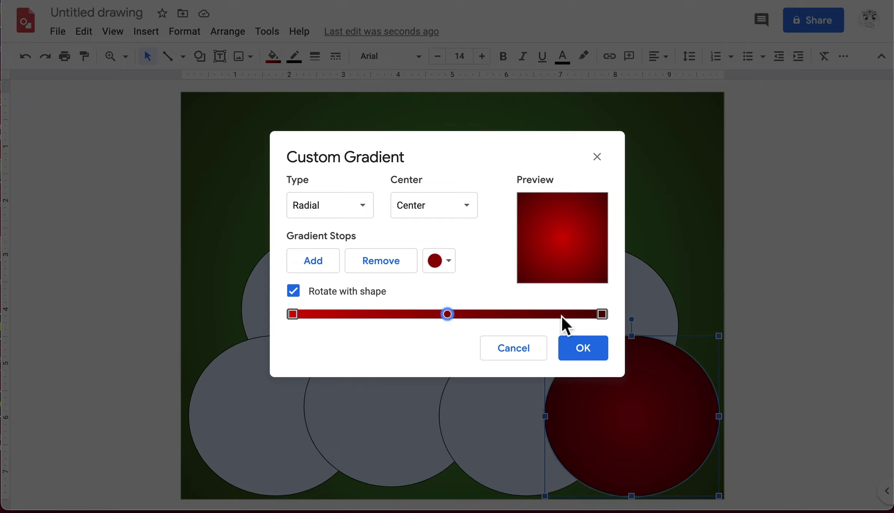
click(602, 314)
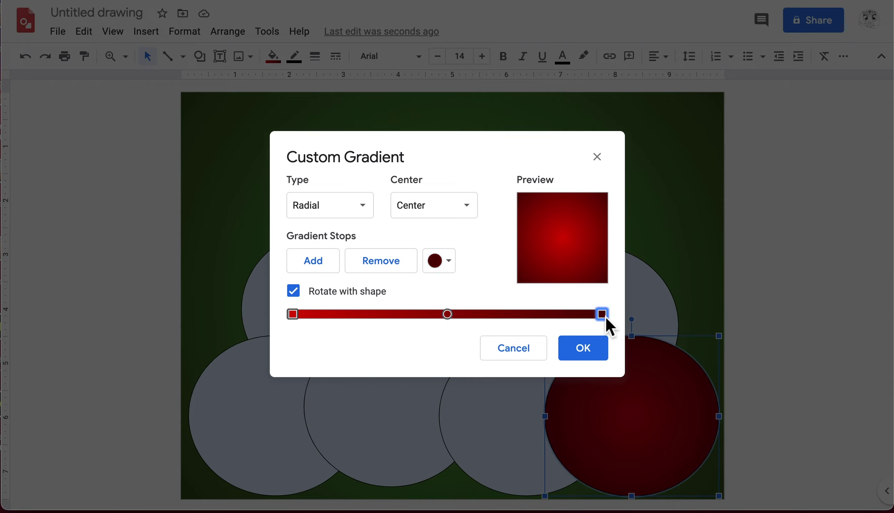
Set the gradient's first stop to white and its middle stop to a brighter red
click(293, 316)
click(438, 267)
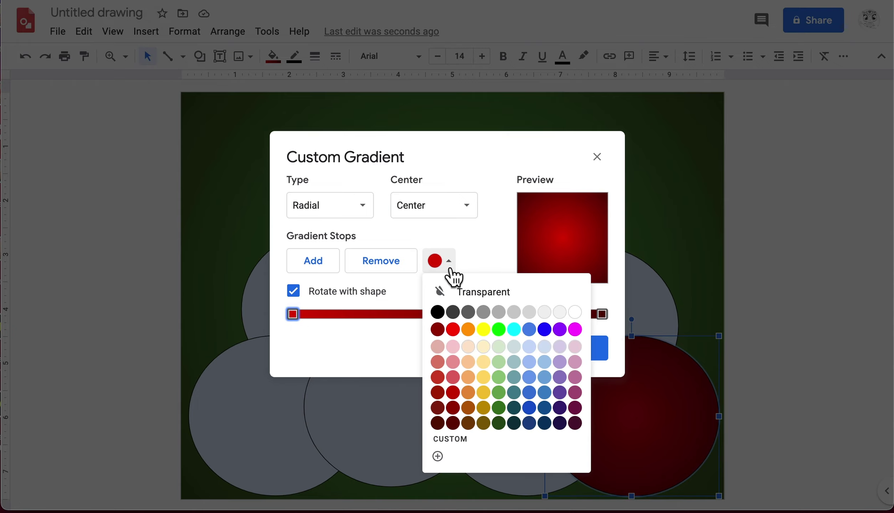
click(575, 312)
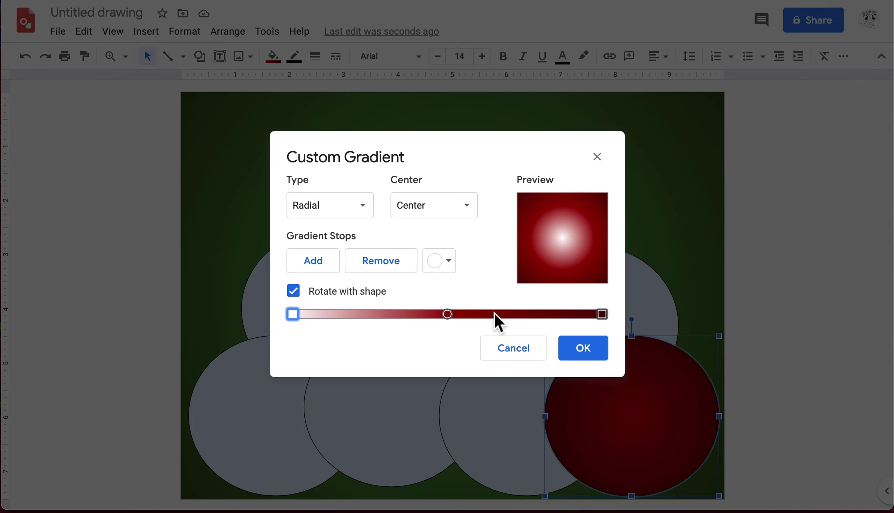
click(447, 314)
click(448, 263)
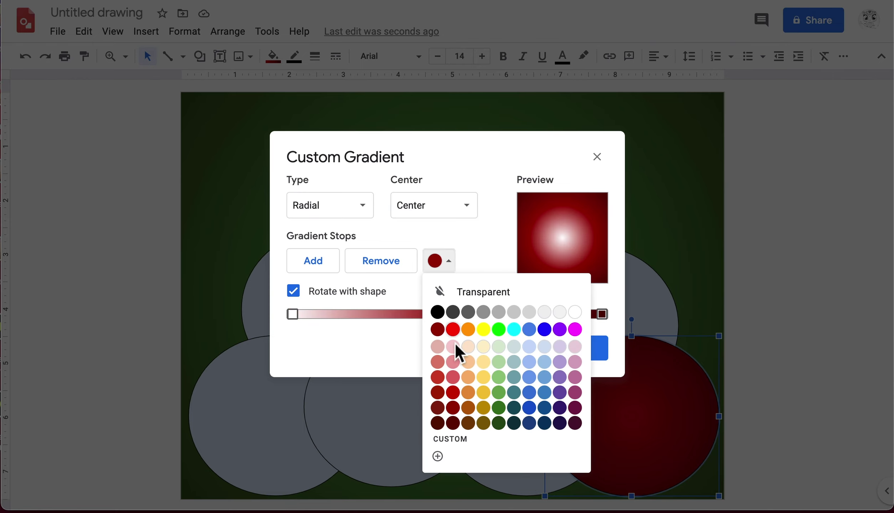
click(457, 393)
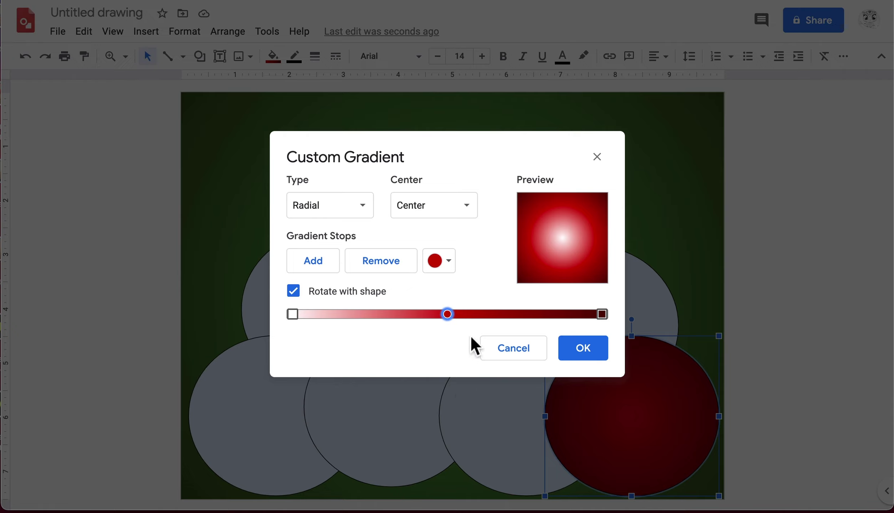
Place the middle stop about a third of the way along the gradient, set the center to Top left and apply it
drag(453, 318, 396, 324)
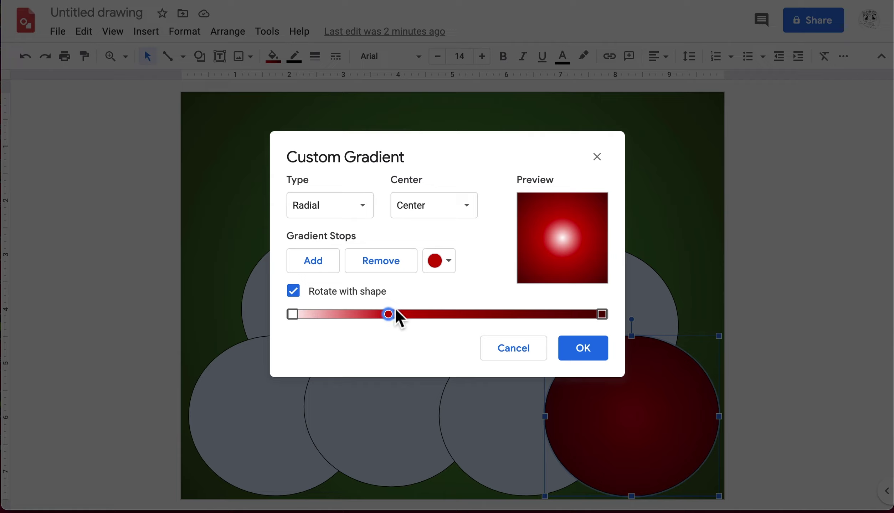
drag(389, 315, 327, 321)
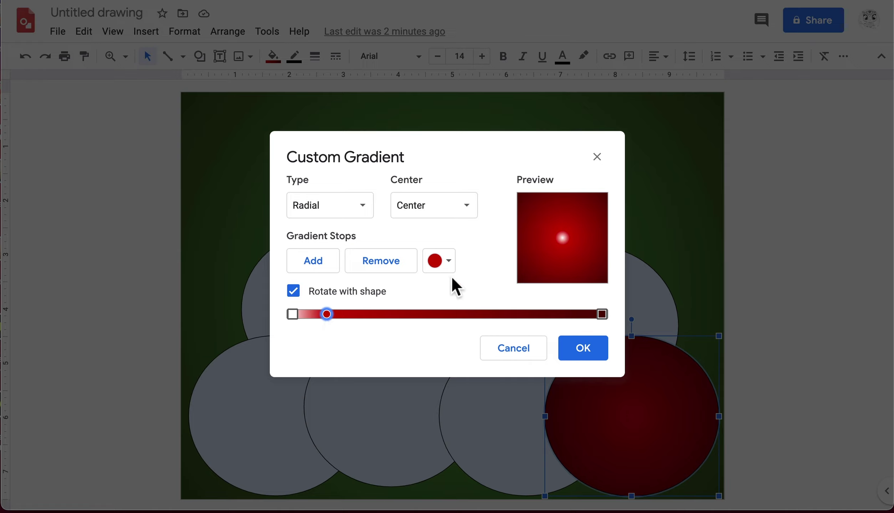
drag(328, 315, 498, 316)
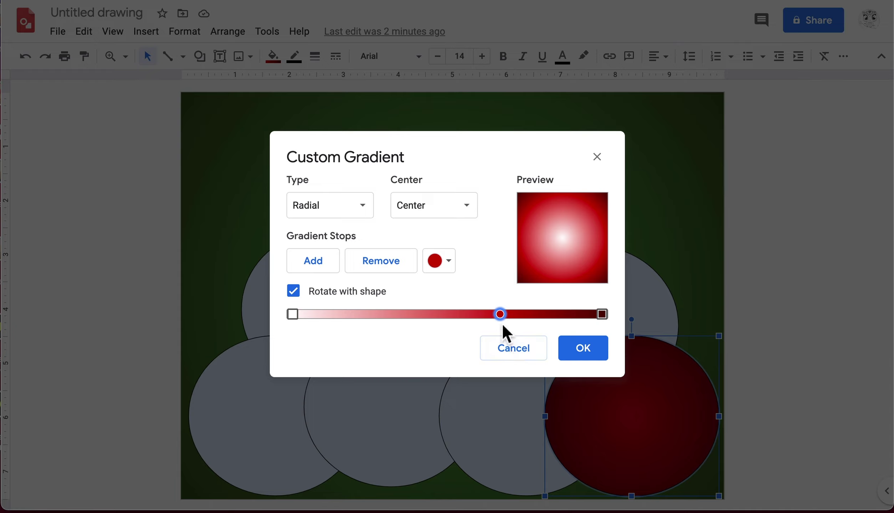
drag(503, 319, 385, 320)
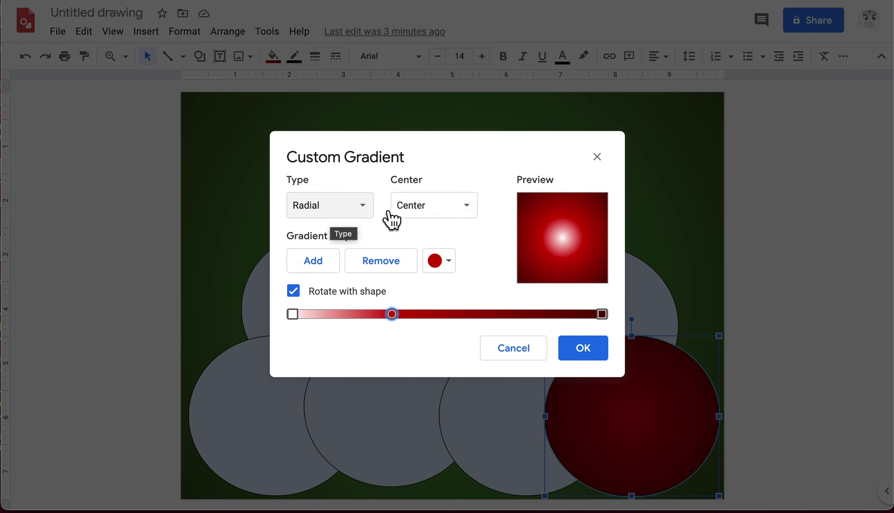
click(445, 216)
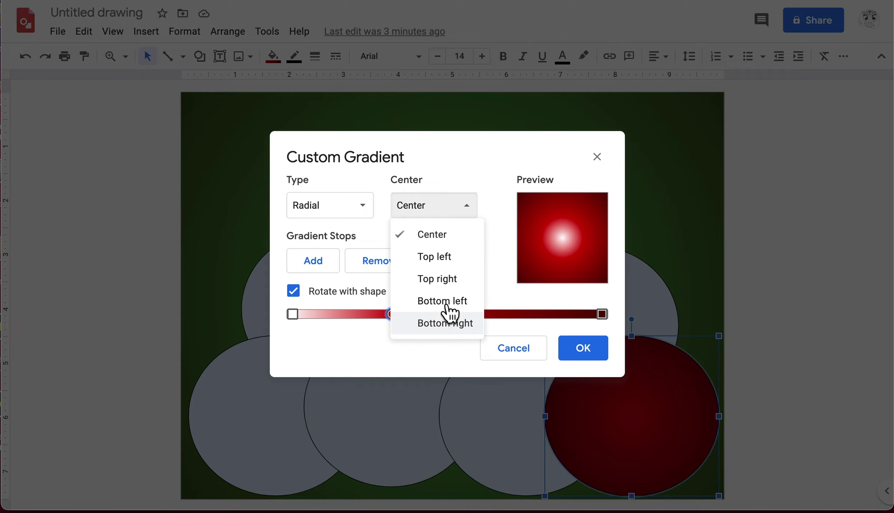
click(448, 268)
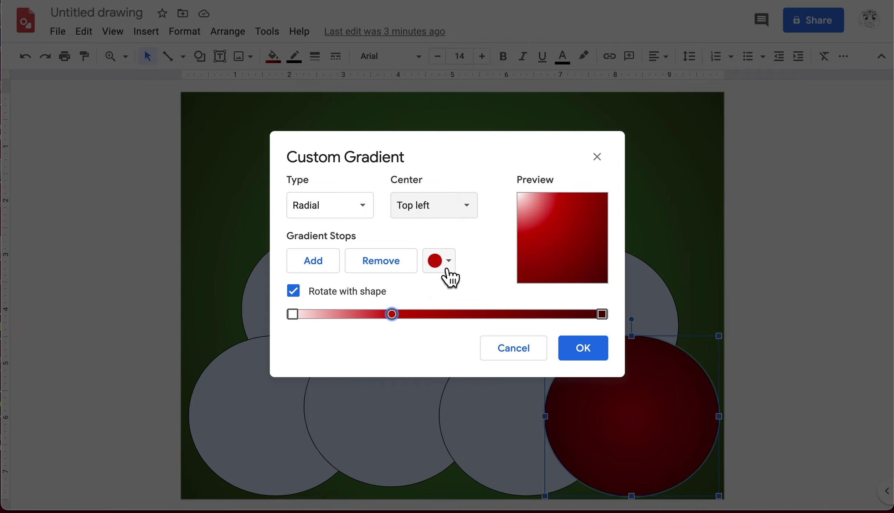
click(586, 351)
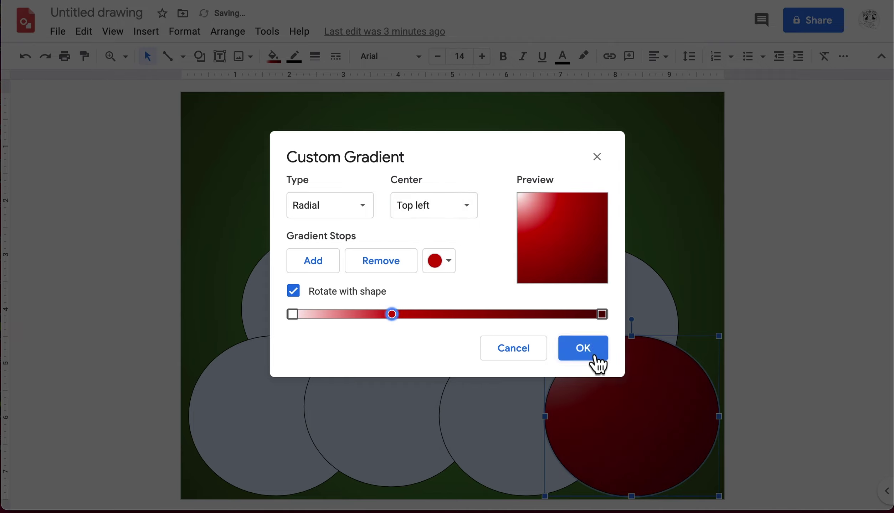
click(761, 365)
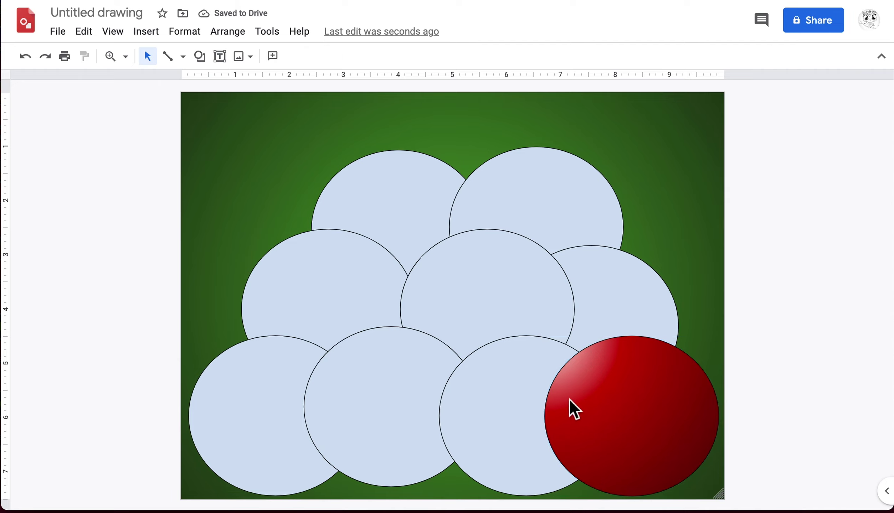
Widen the red circle's white highlight by moving the middle gradient stop to just past halfway, and apply it
click(608, 393)
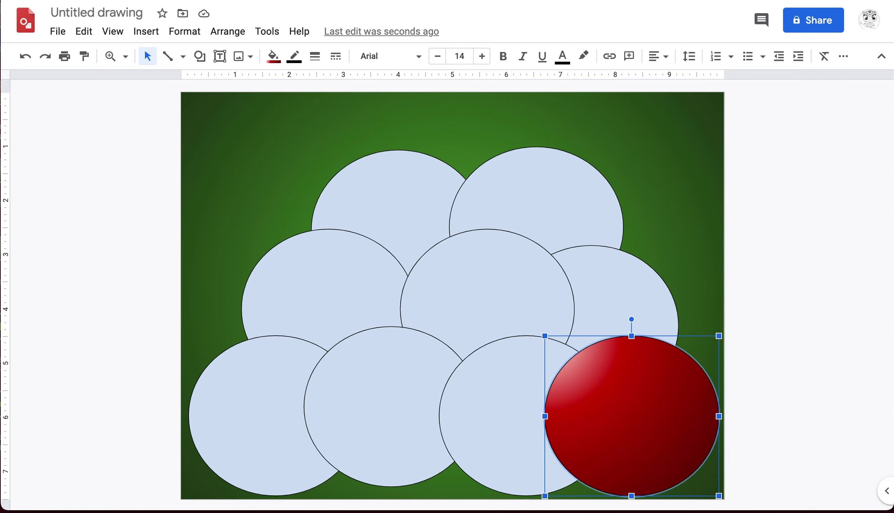
click(274, 56)
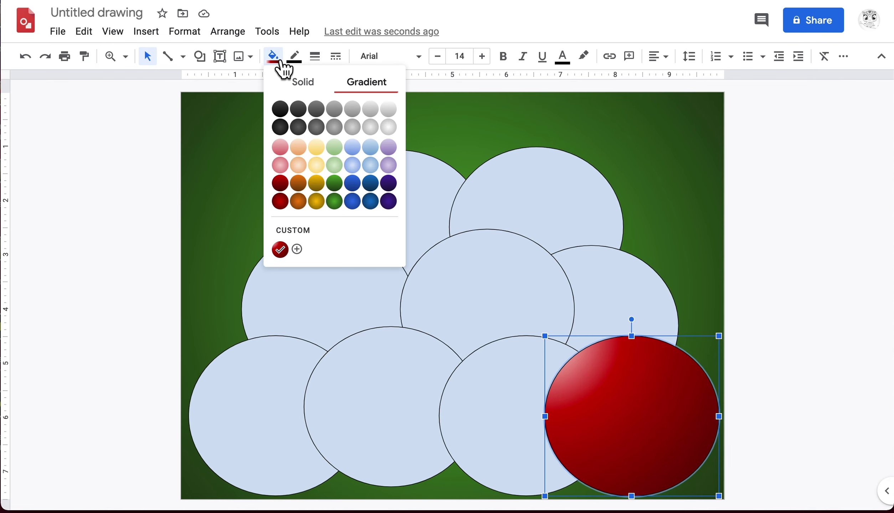
click(297, 249)
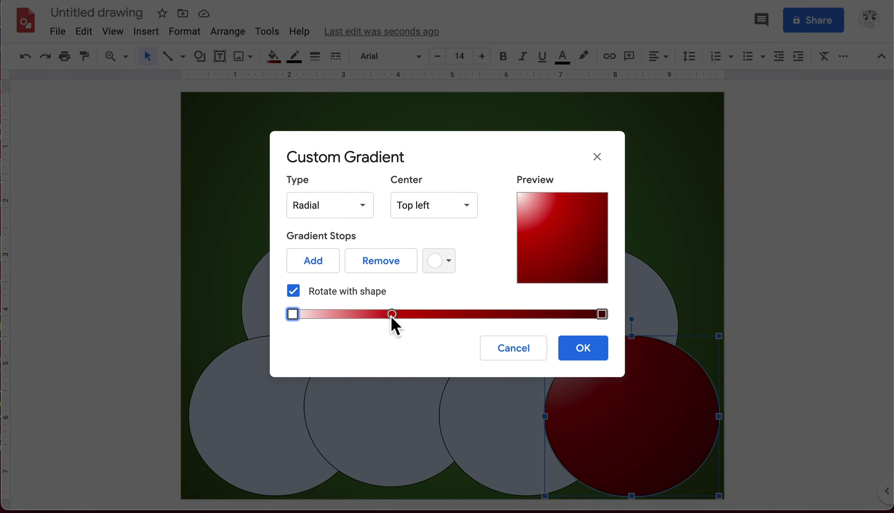
drag(391, 315, 455, 325)
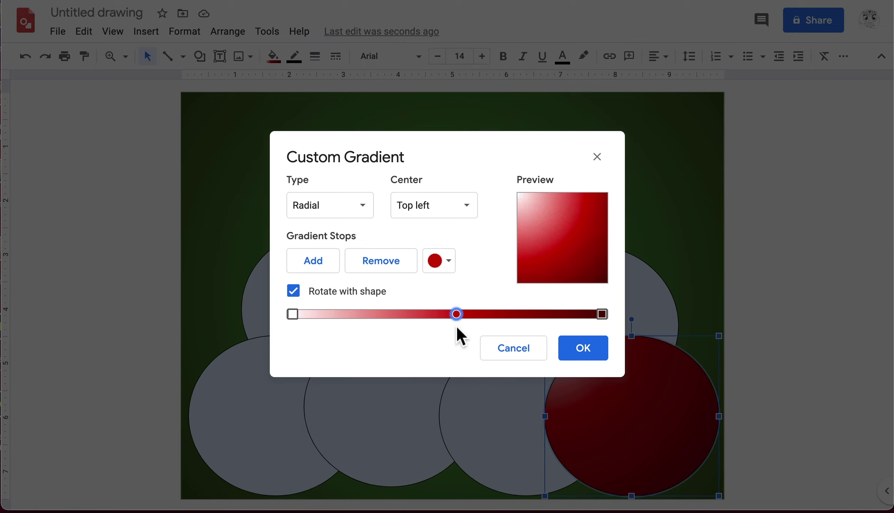
click(592, 351)
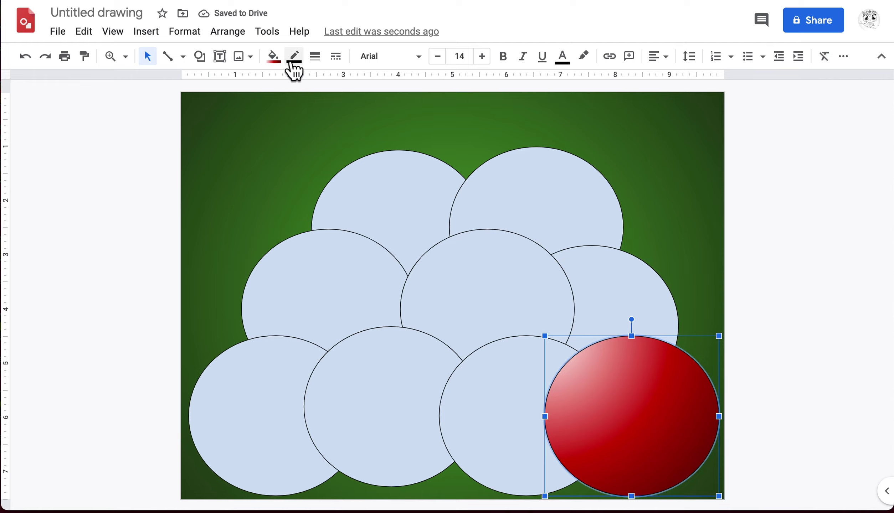
Move the red circle's middle gradient stop to about two thirds of the way along, apply it, and reselect the circle
click(276, 58)
click(316, 249)
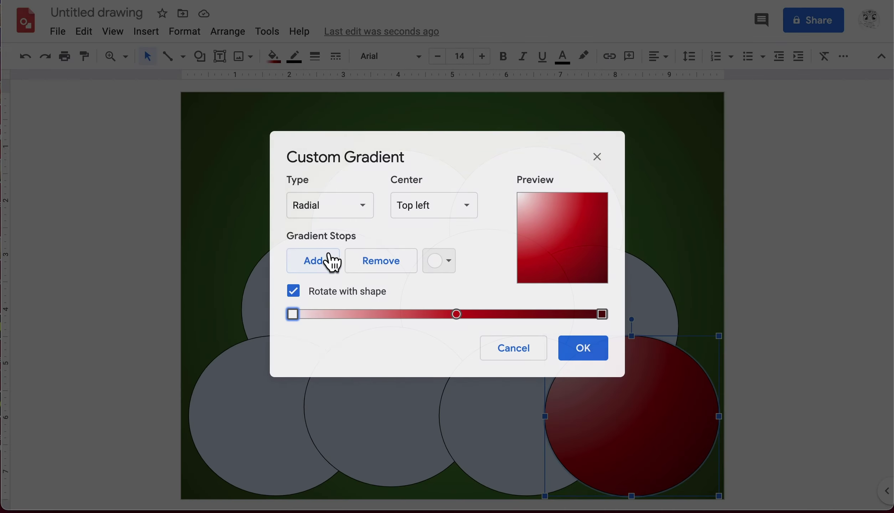
drag(458, 313, 476, 314)
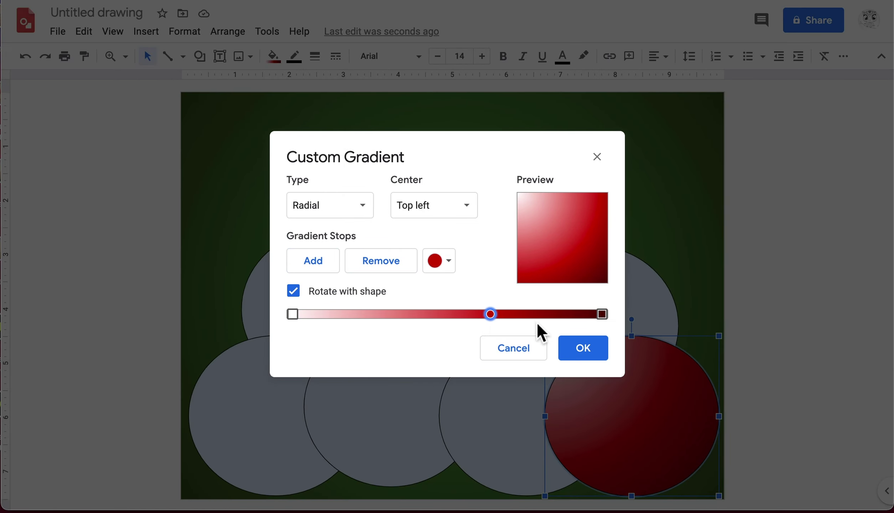
drag(493, 314, 507, 314)
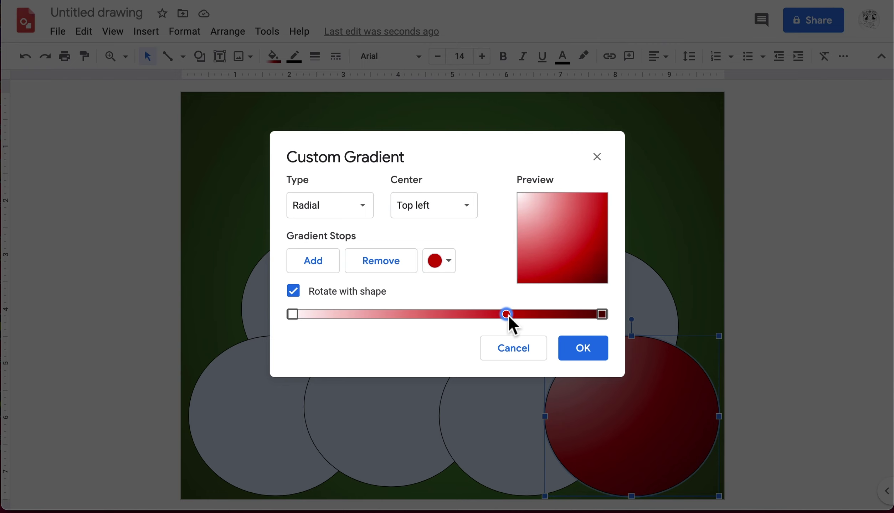
click(589, 349)
click(769, 351)
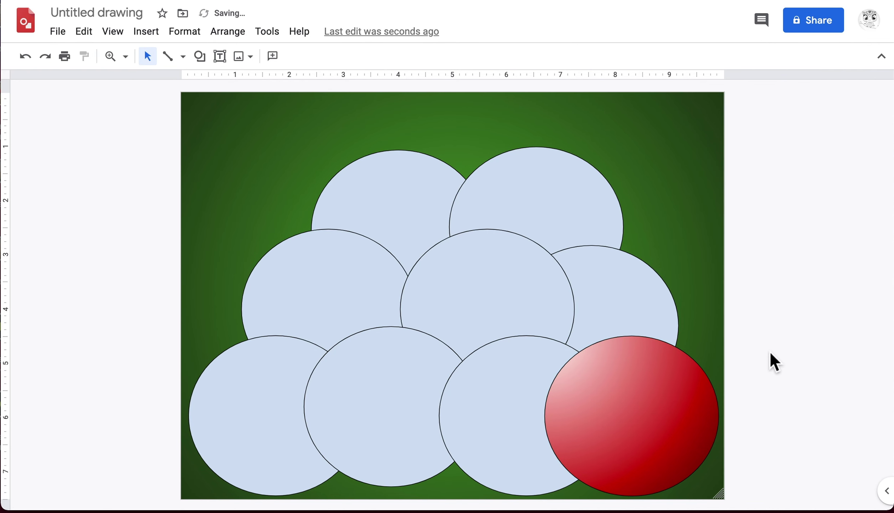
click(627, 370)
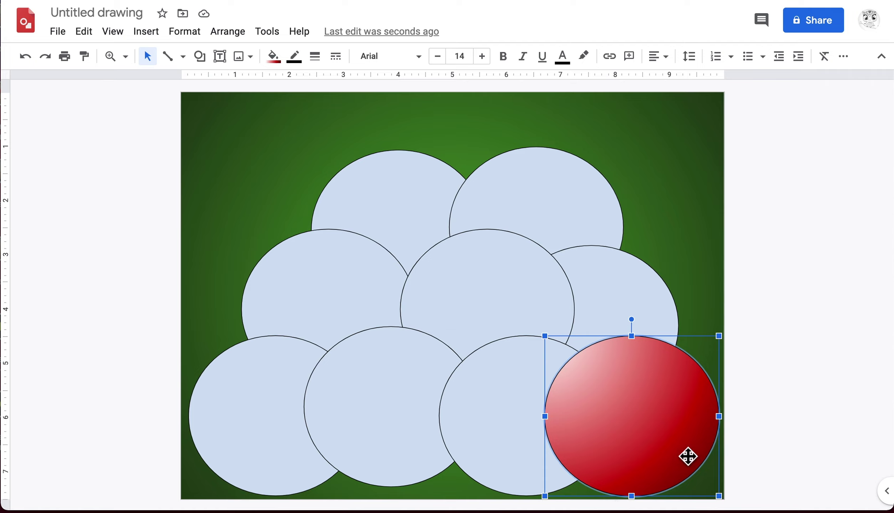
click(535, 294)
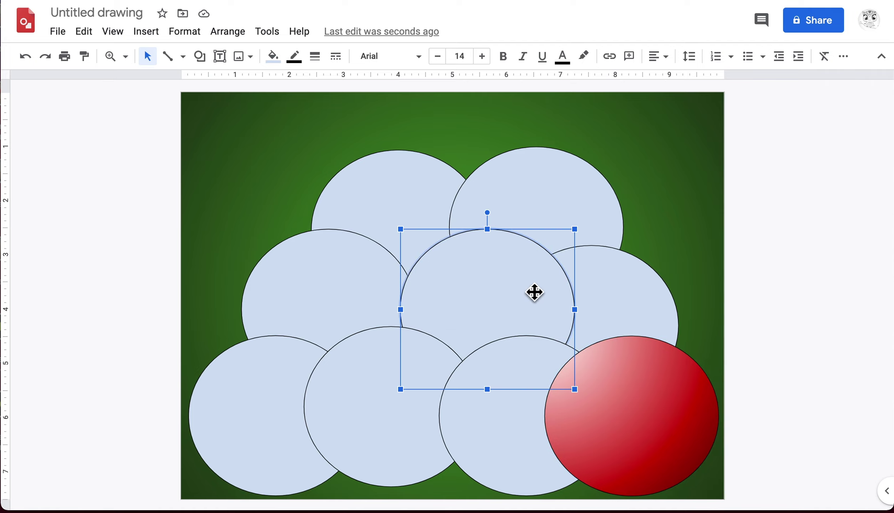
click(654, 388)
click(515, 285)
Start a custom radial gradient centered Top left for the bottom-row circle beside the red one, and add a middle stop
click(501, 437)
click(278, 63)
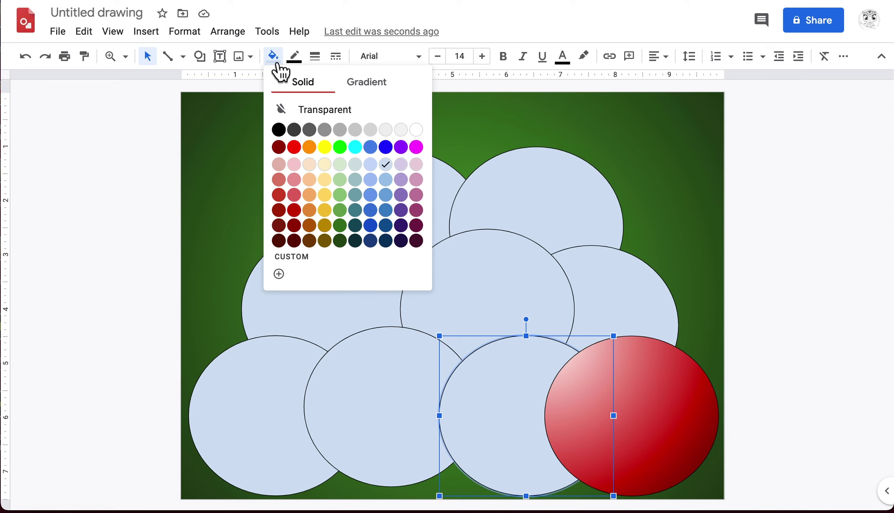
click(392, 93)
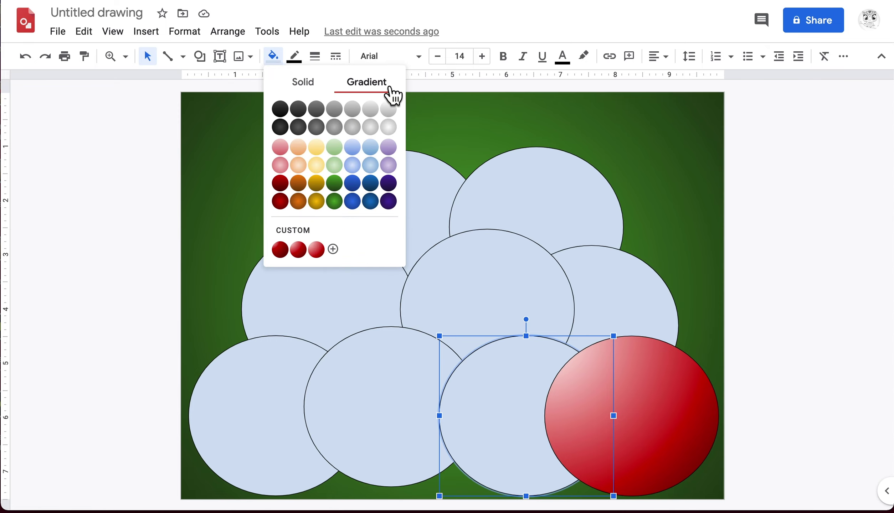
click(333, 250)
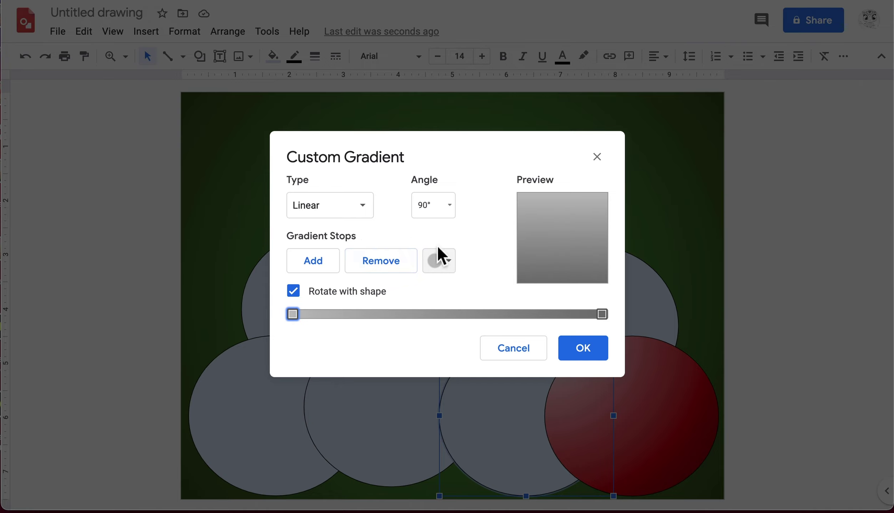
click(343, 210)
click(331, 256)
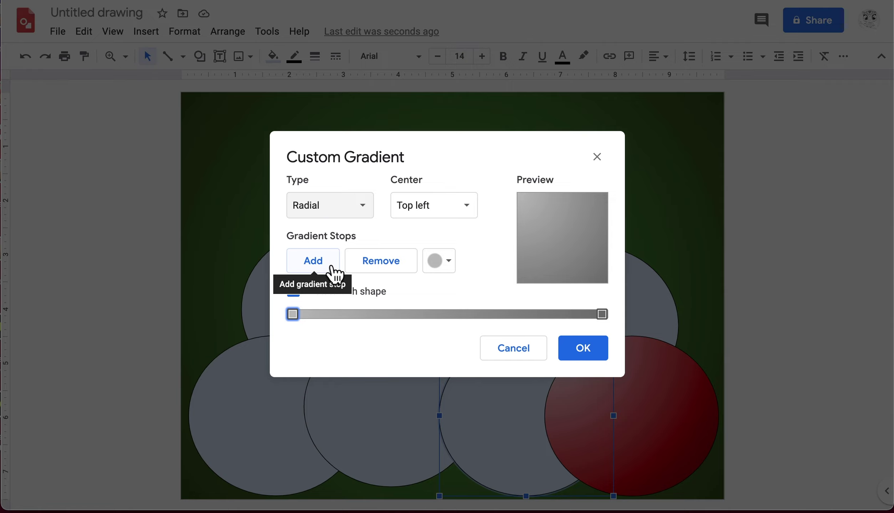
click(333, 274)
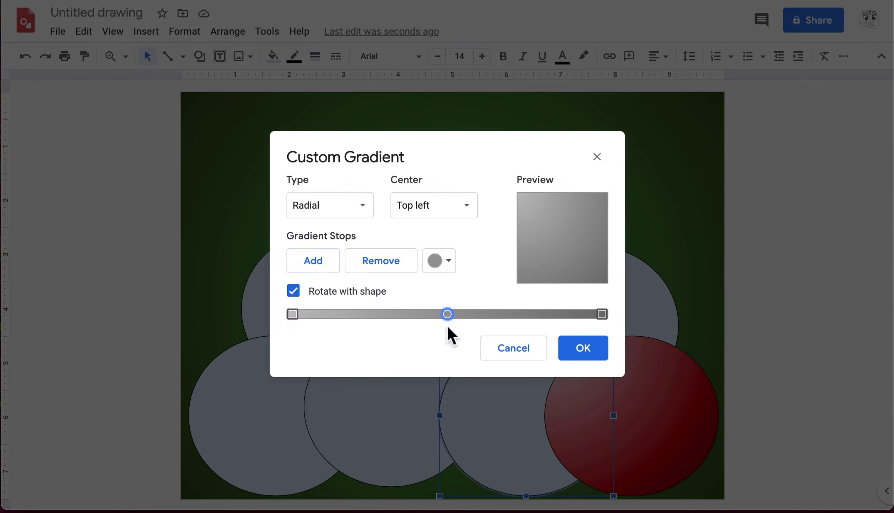
Set the gradient's last stop to dark orange and its middle stop to golden yellow
click(292, 315)
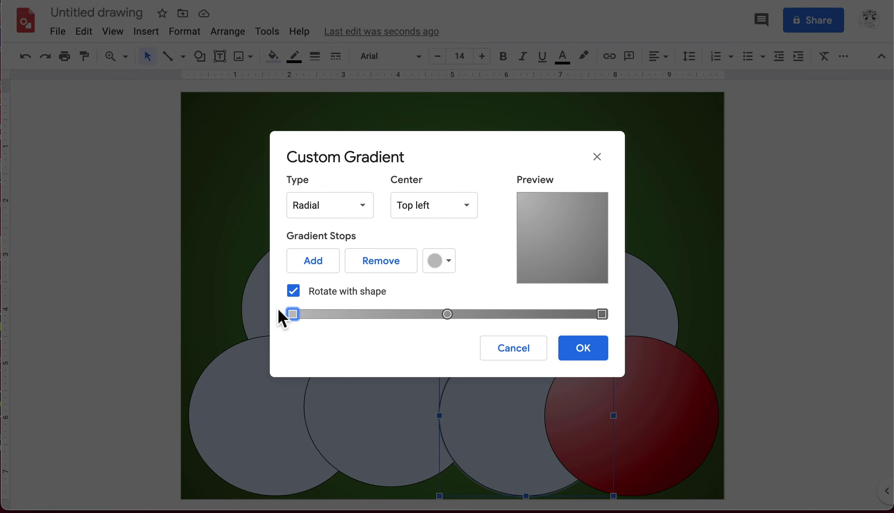
click(603, 315)
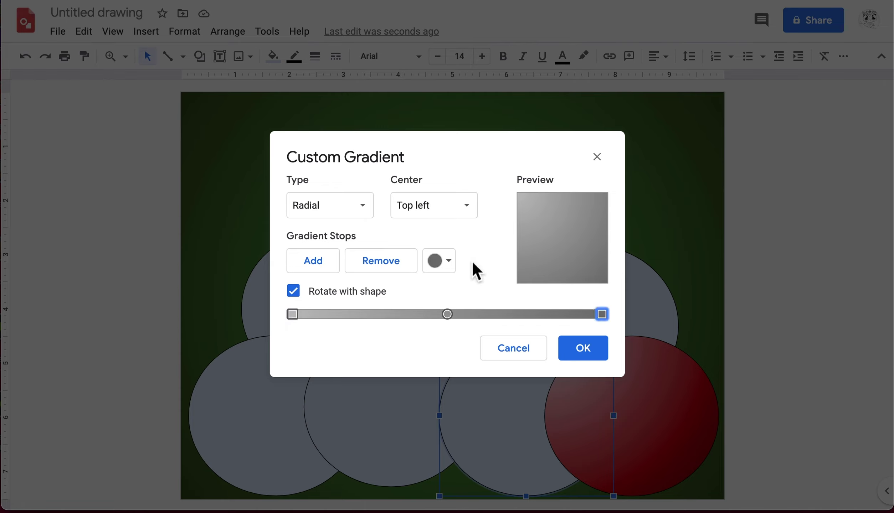
click(445, 264)
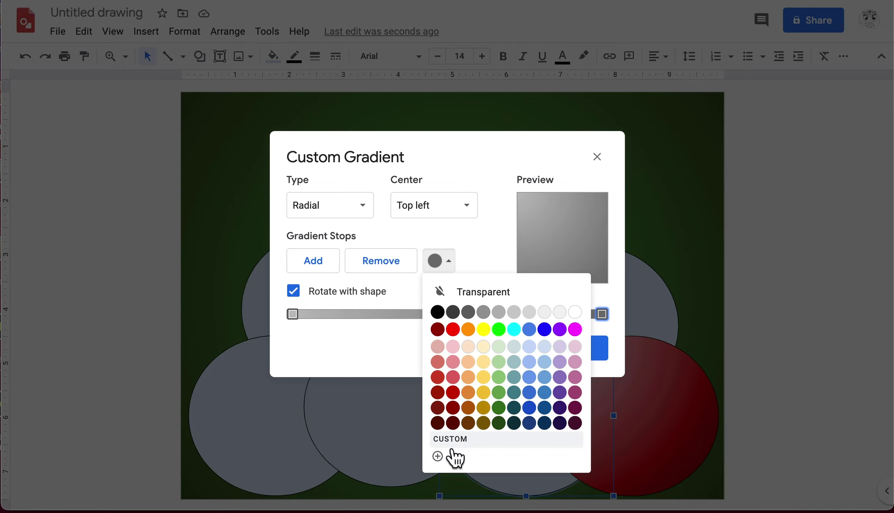
click(469, 408)
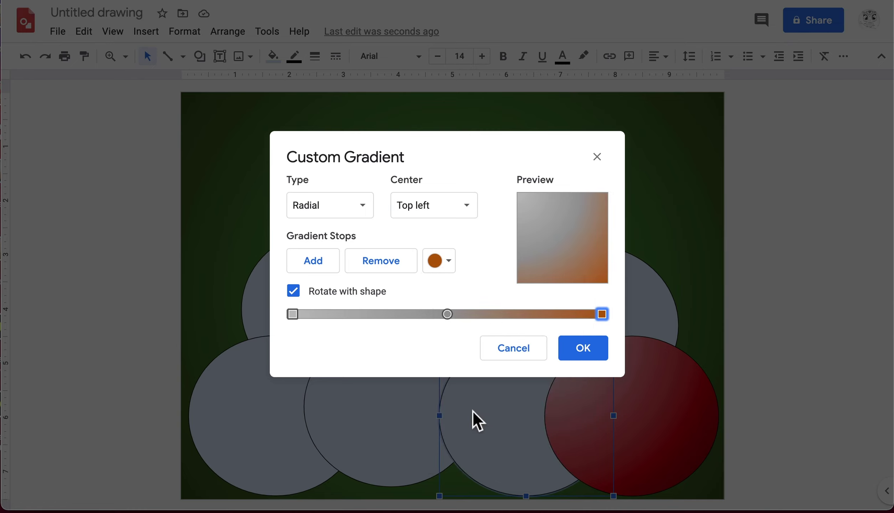
click(447, 314)
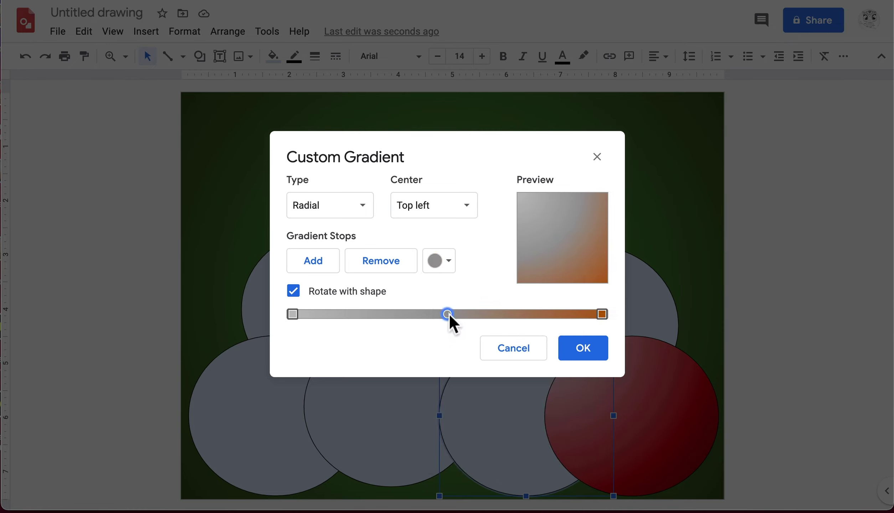
click(450, 263)
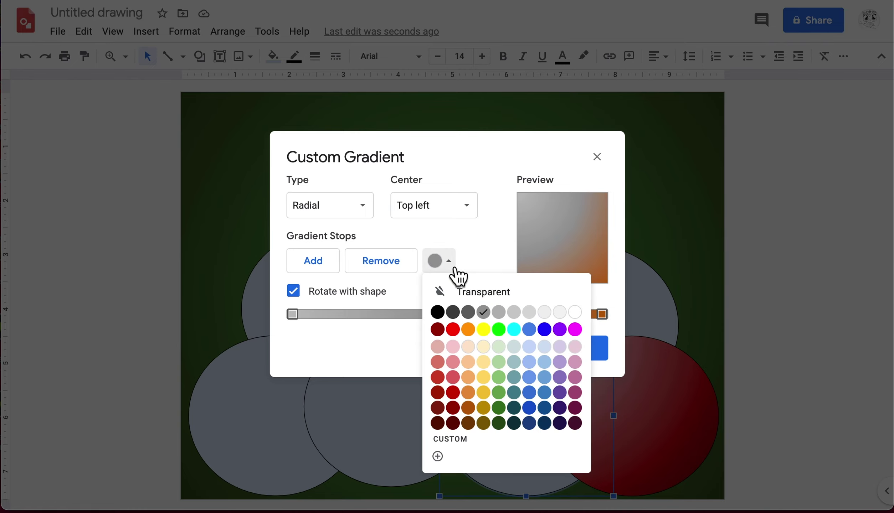
click(486, 393)
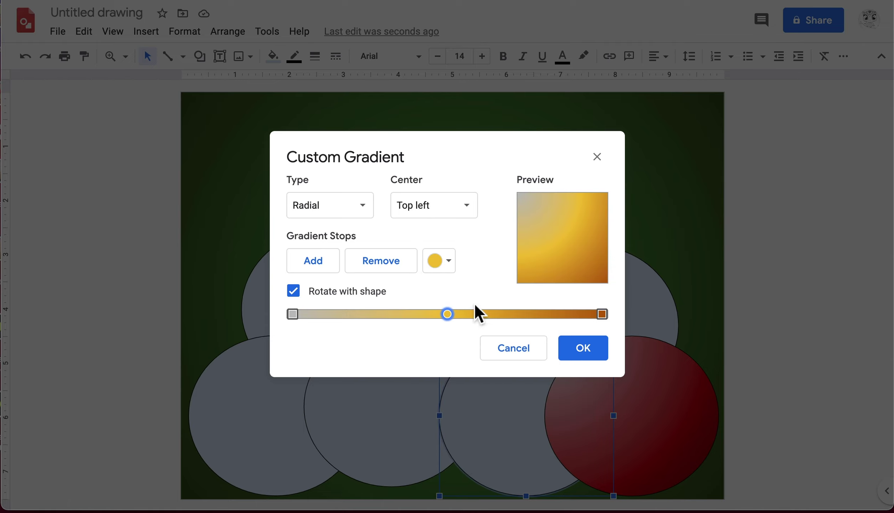
Make the first stop white, move the middle stop to about 60 percent of the way along, and apply the gradient
click(295, 314)
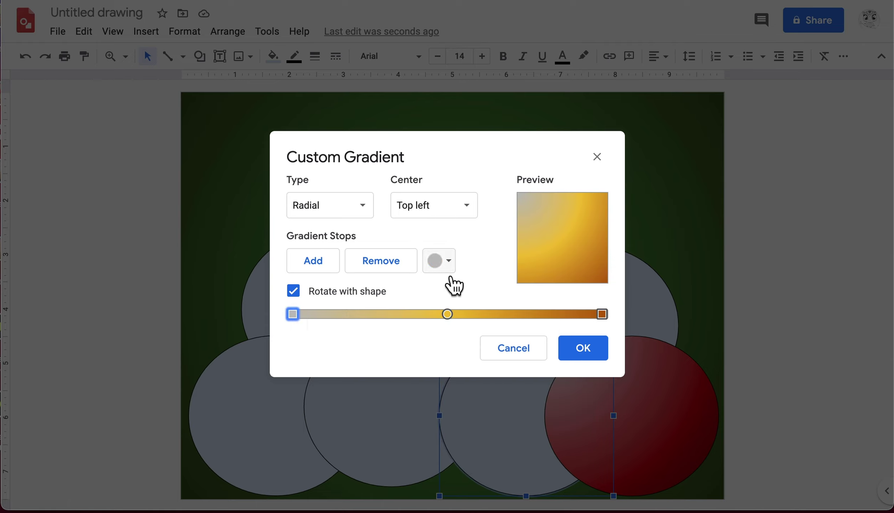
click(443, 263)
click(579, 310)
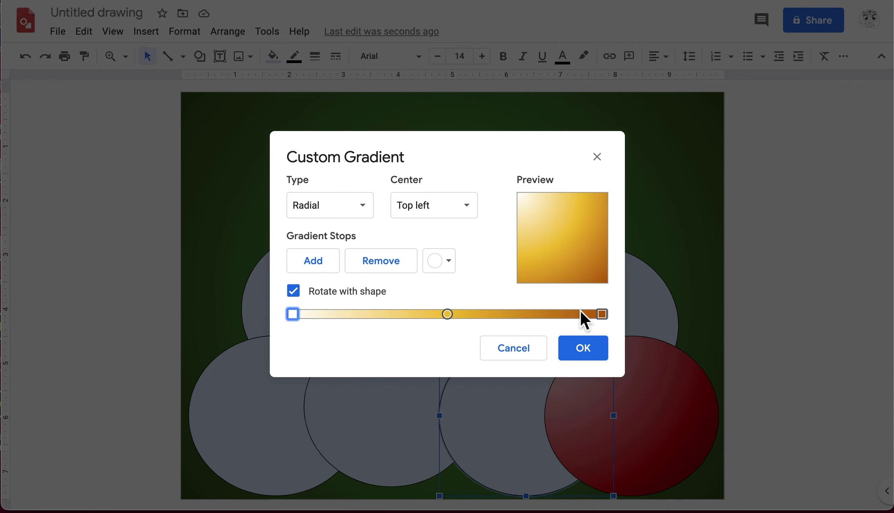
drag(447, 316, 485, 316)
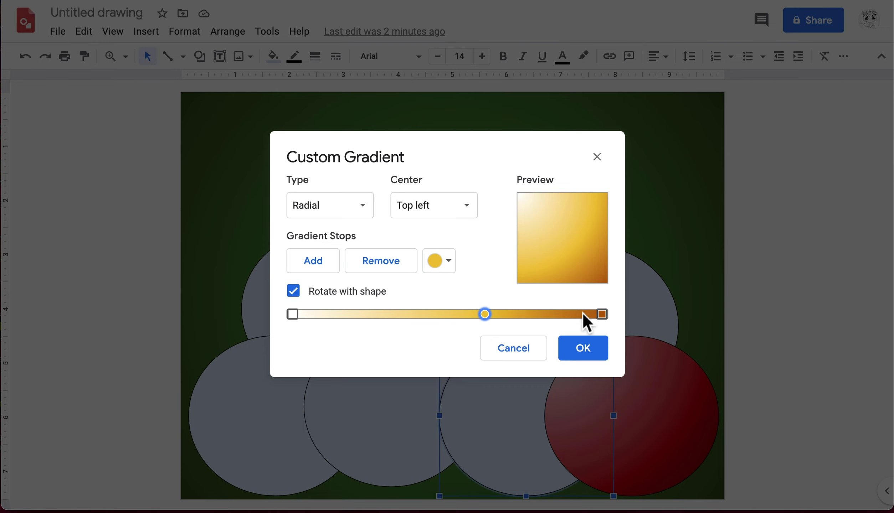
click(590, 356)
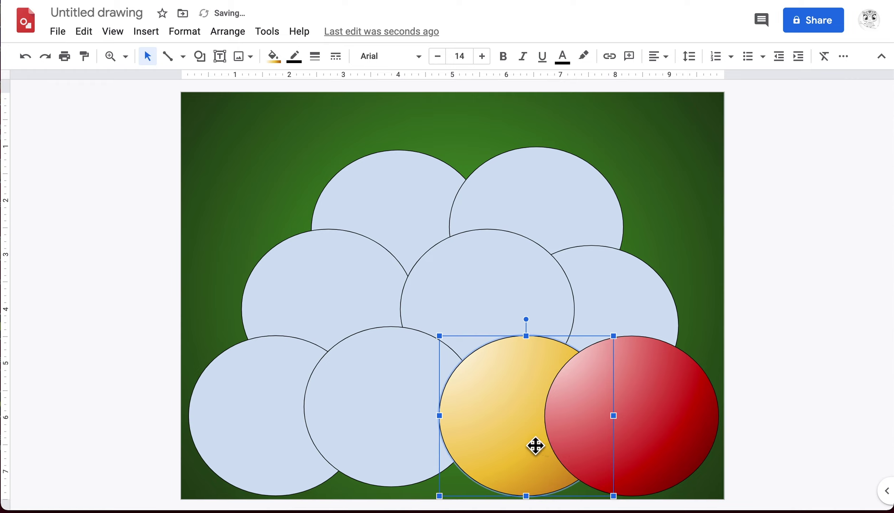
click(807, 312)
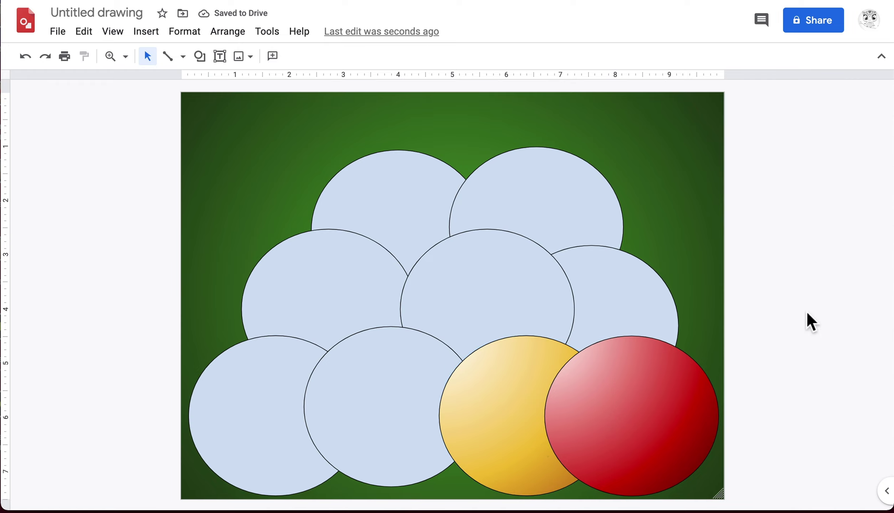
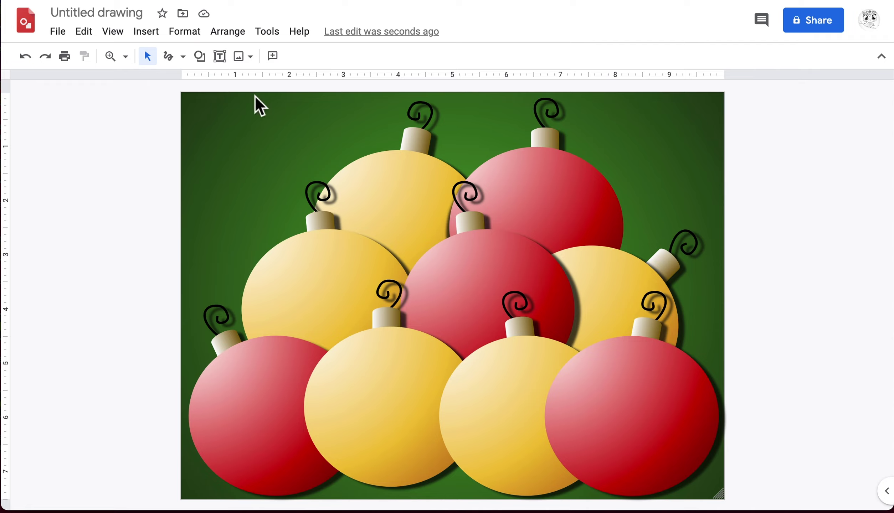
Draw a small circle about 0.35 inches wide on the green background near the canvas's upper-left corner
click(207, 59)
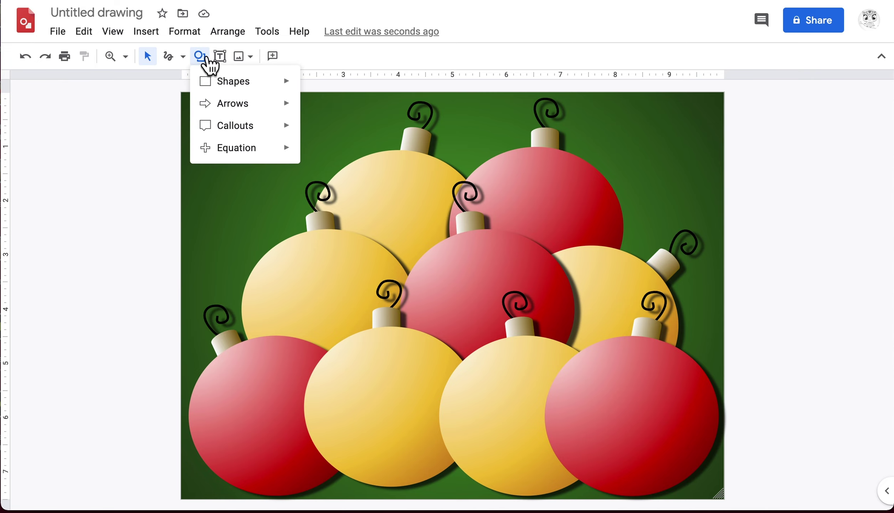
mouse_move(230, 87)
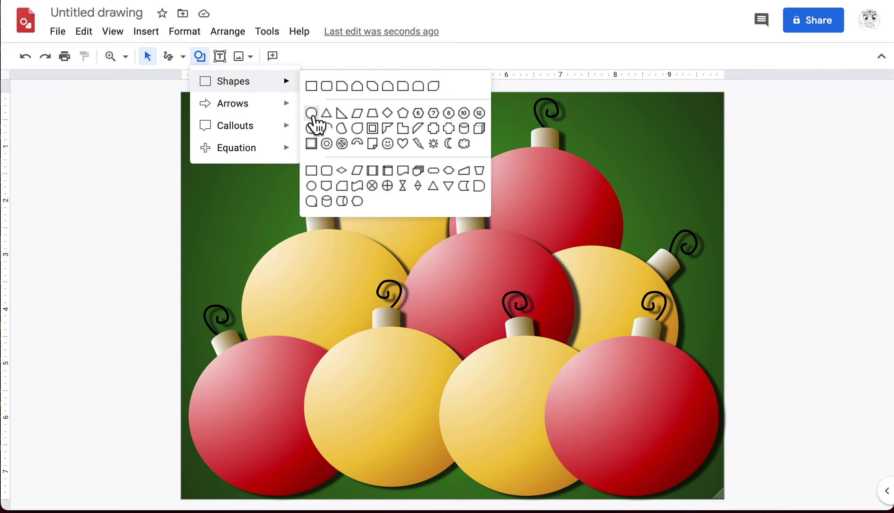
click(311, 114)
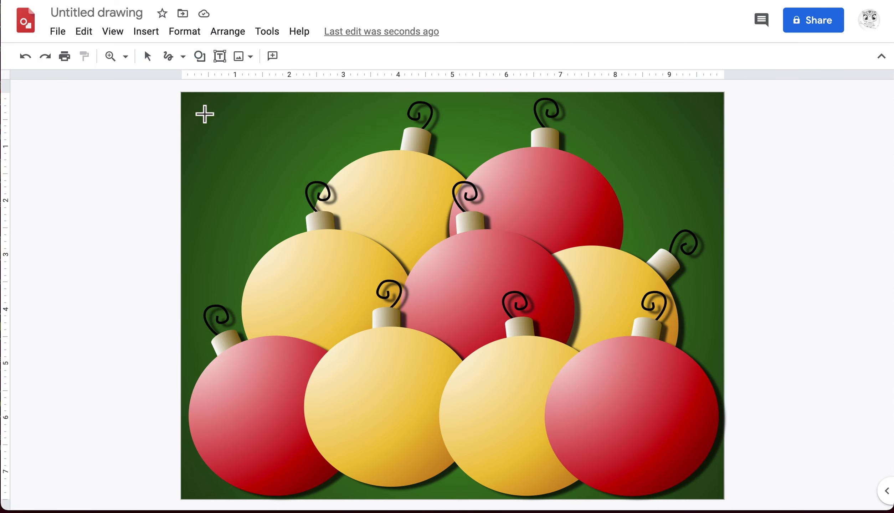
drag(205, 114, 219, 128)
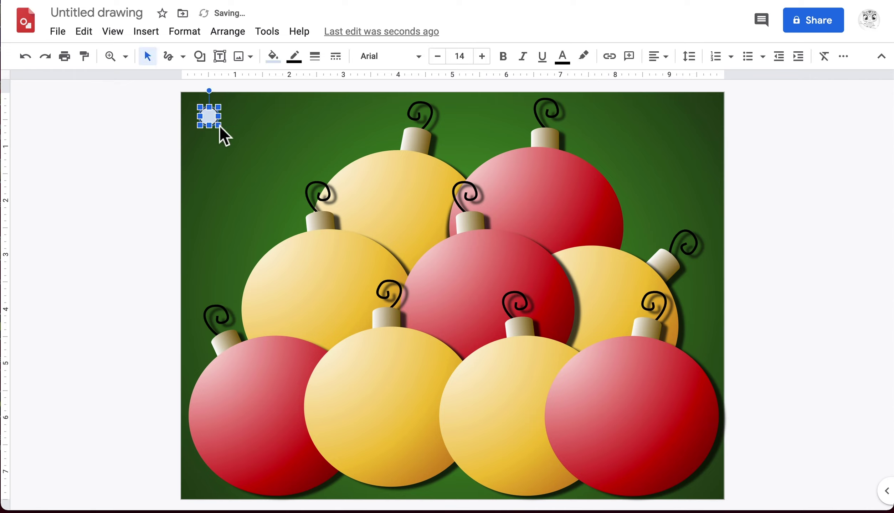
Fill the small circle with white and make its outline transparent
click(274, 61)
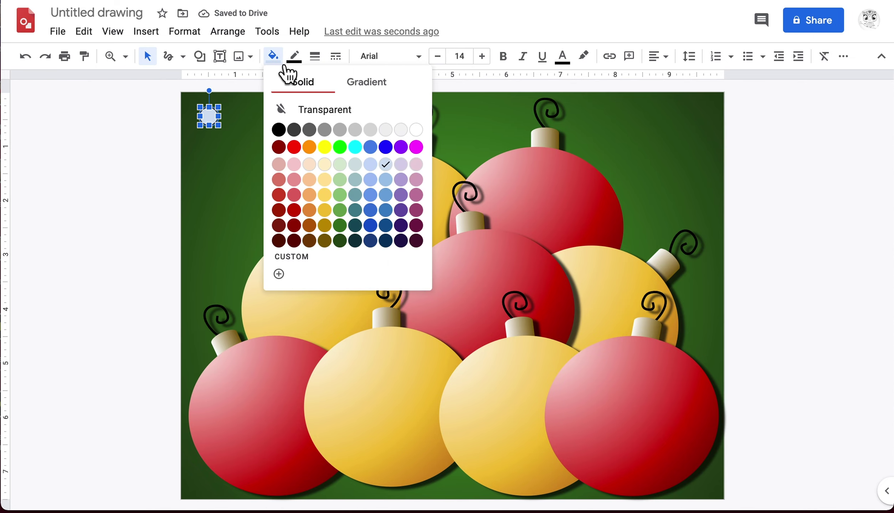
click(416, 130)
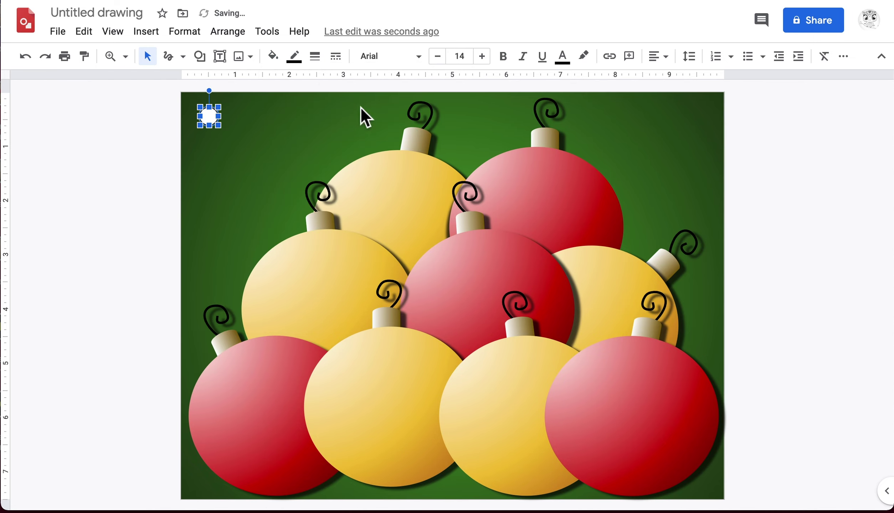
click(309, 76)
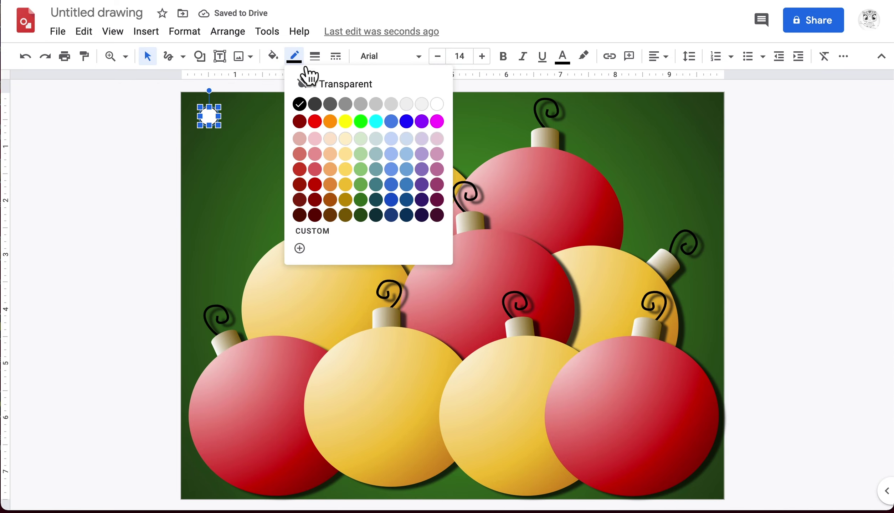
click(344, 93)
click(249, 122)
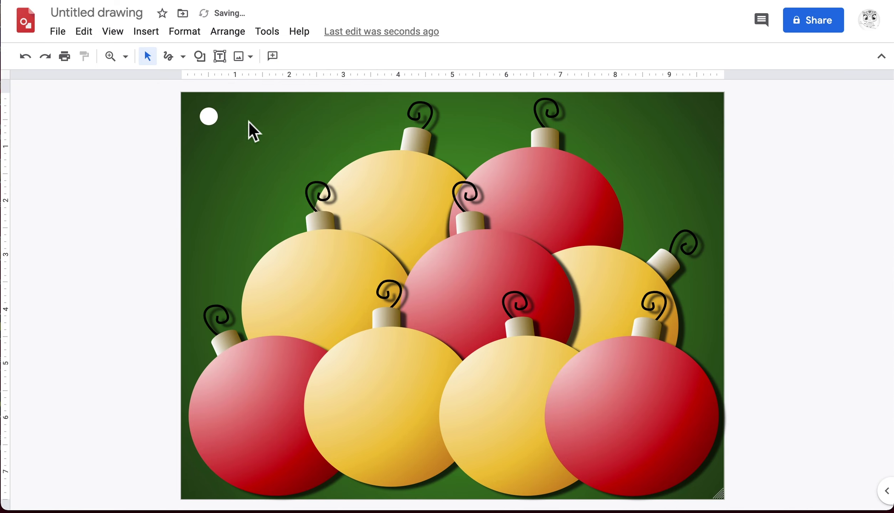
Move the white circle onto the upper-left part of the top-row yellow ornament as a highlight
click(213, 125)
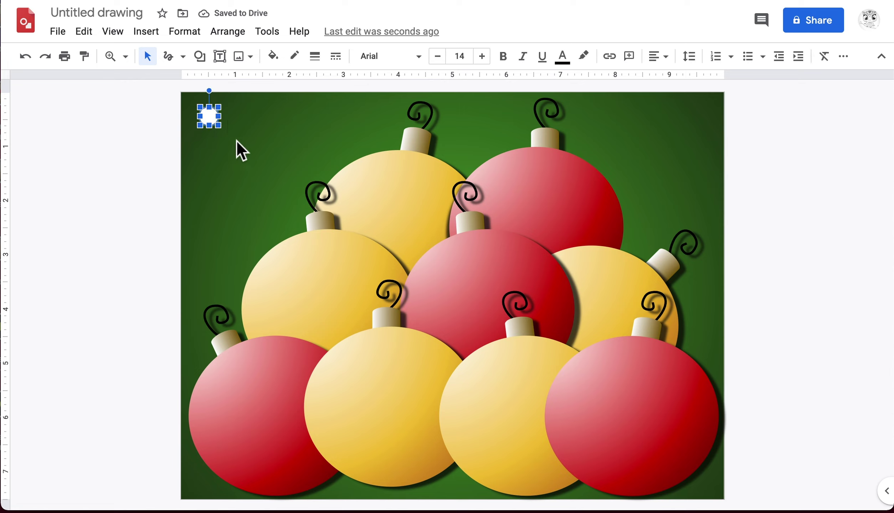
drag(212, 121, 361, 185)
click(761, 136)
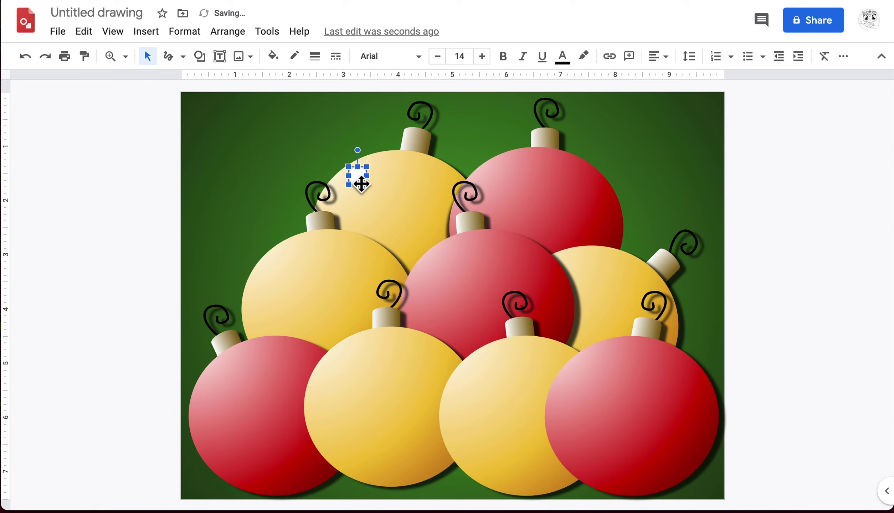
click(790, 145)
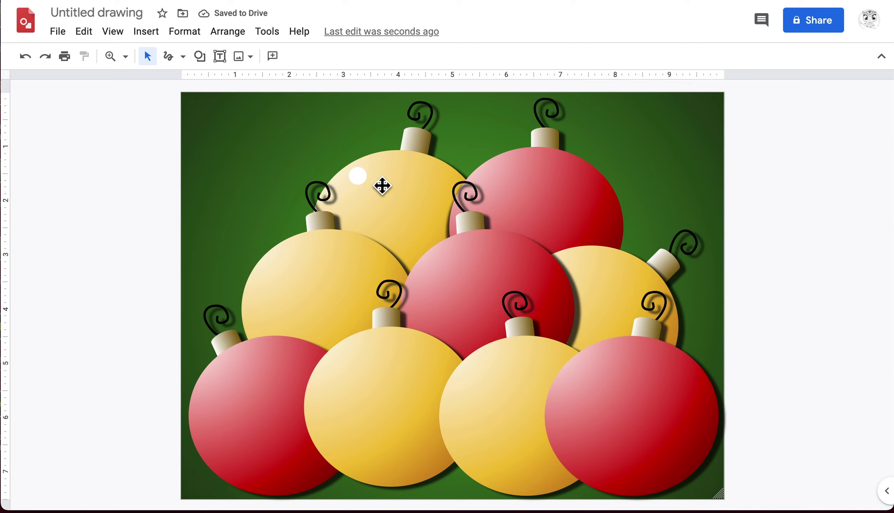
Copy the white highlight circle and paste four duplicates of it
click(358, 176)
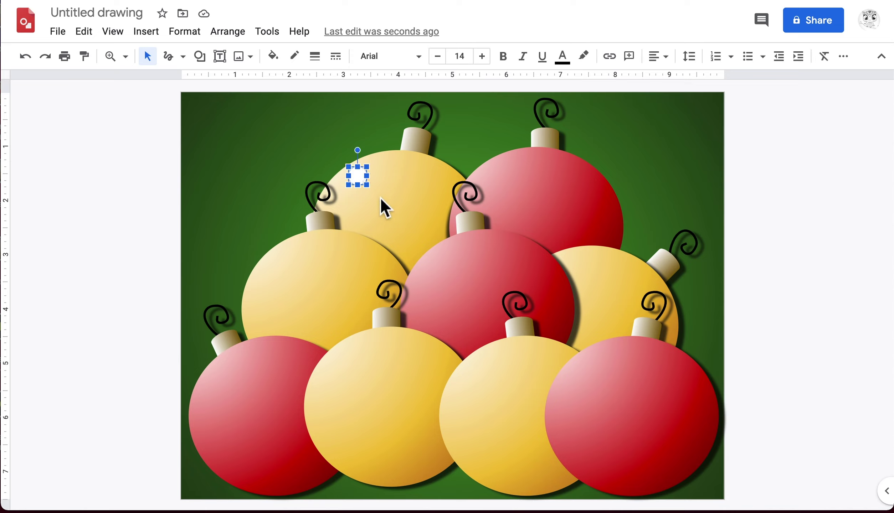
click(285, 146)
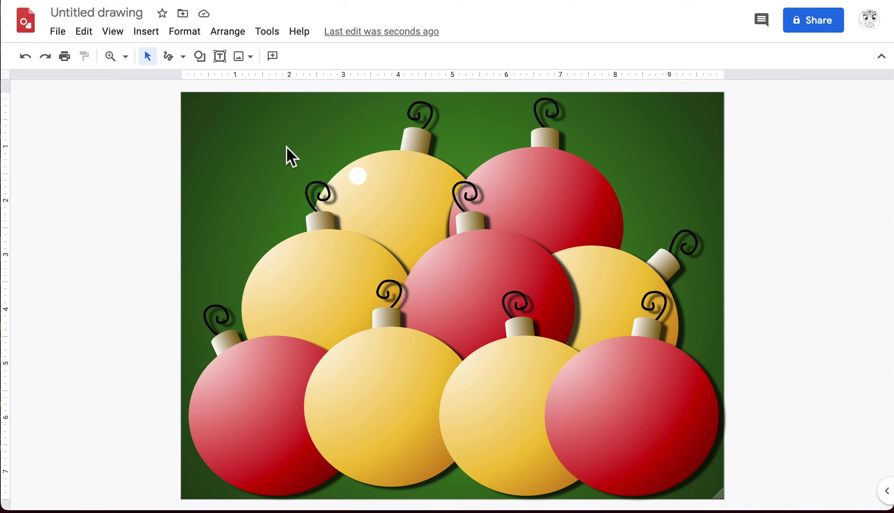
key(ctrl+v)
key(ctrl+v)
key(ctrl+v)
key(ctrl+v)
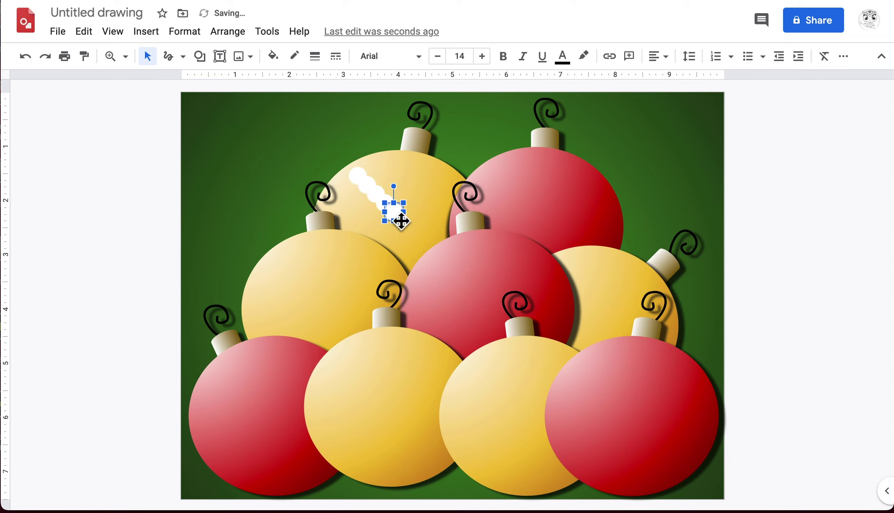
Place one highlight copy on the upper-left part of the top-row red ornament and each of the three middle-row ornaments
drag(401, 221, 505, 181)
drag(393, 211, 280, 275)
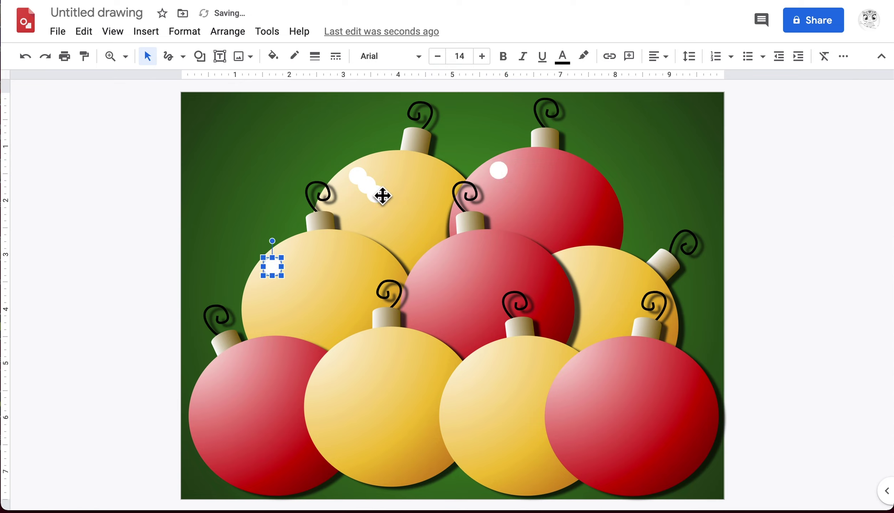
drag(379, 199, 445, 270)
drag(373, 192, 579, 267)
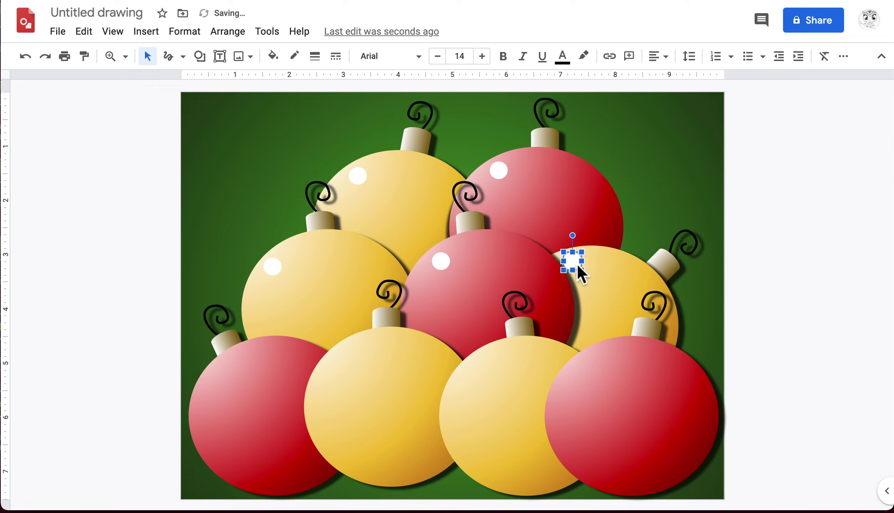
Paste four more copies of the white highlight circle into the drawing
click(647, 194)
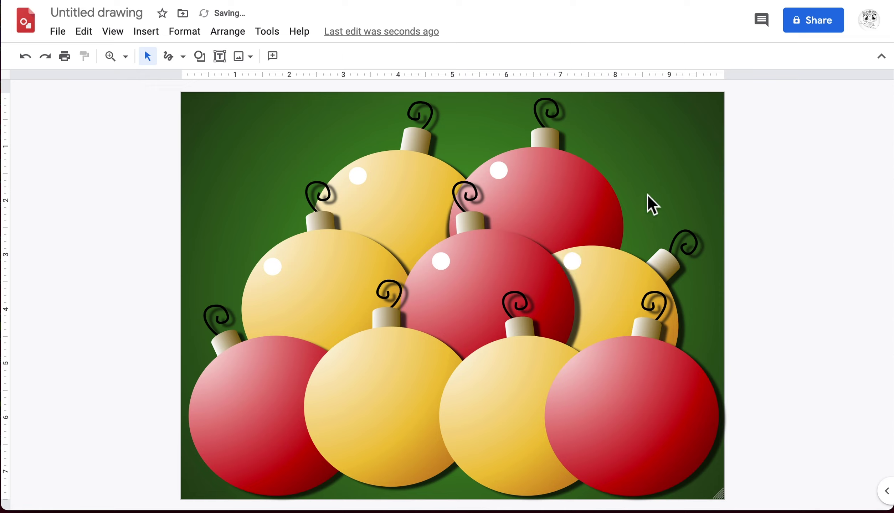
key(ctrl+v)
key(ctrl+v)
key(ctrl+v)
key(ctrl+v)
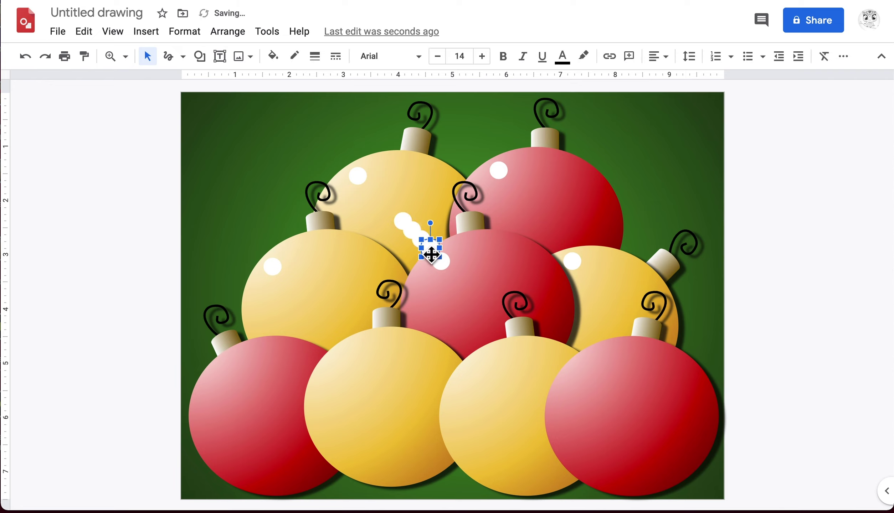
Place one highlight copy on the upper-left part of each of the four bottom-row ornaments
drag(435, 255, 224, 381)
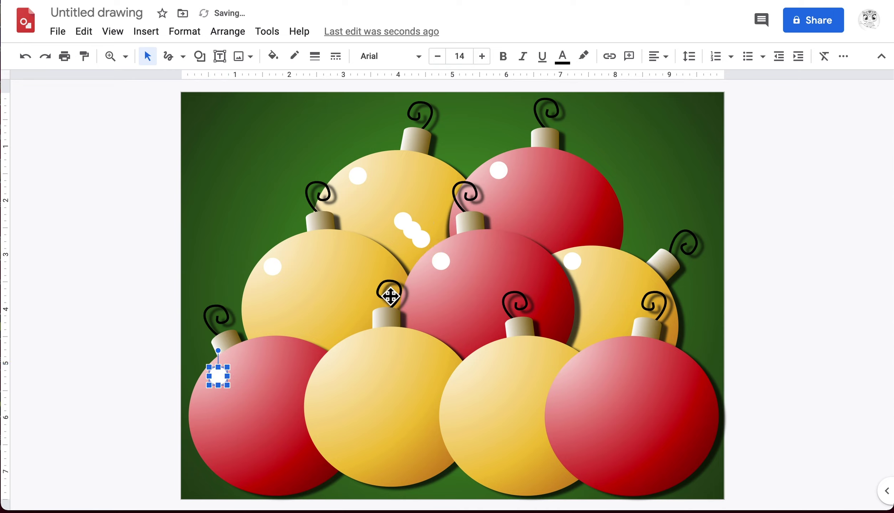
click(428, 245)
drag(382, 316, 343, 373)
click(421, 235)
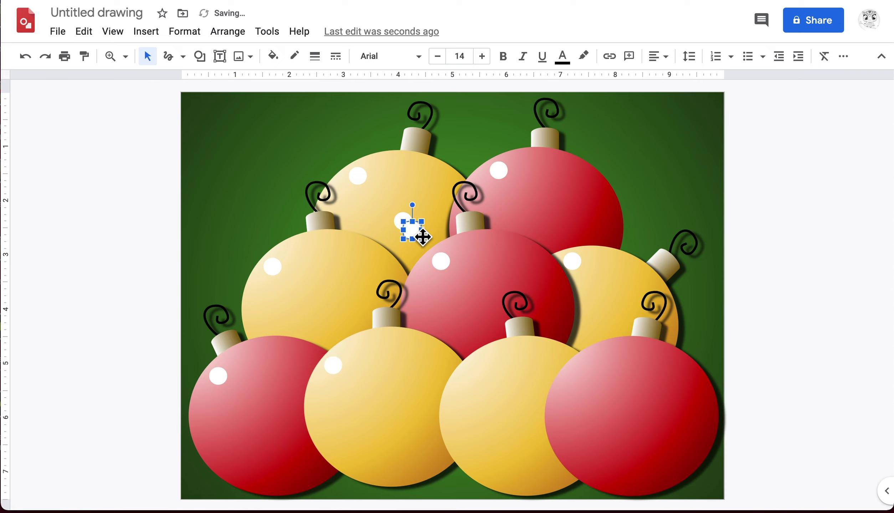
drag(423, 235, 486, 375)
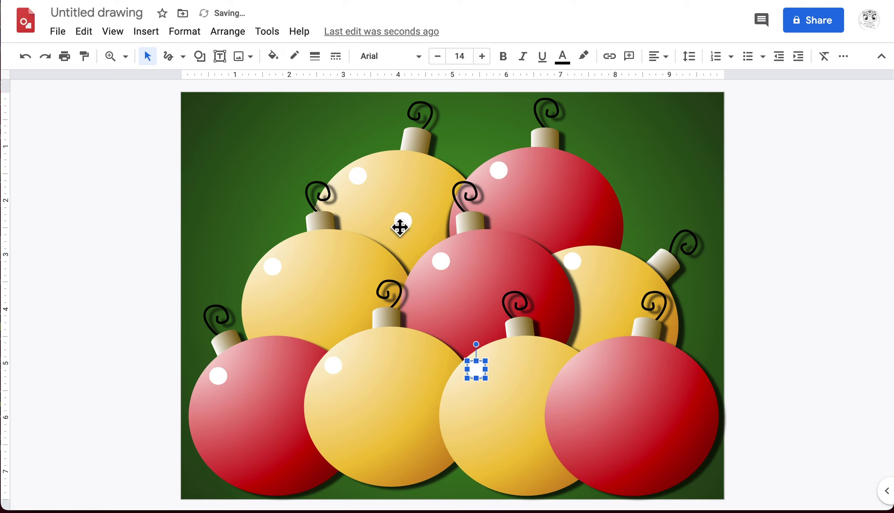
mouse_move(410, 224)
mouse_down()
mouse_move(640, 387)
mouse_move(587, 366)
mouse_up()
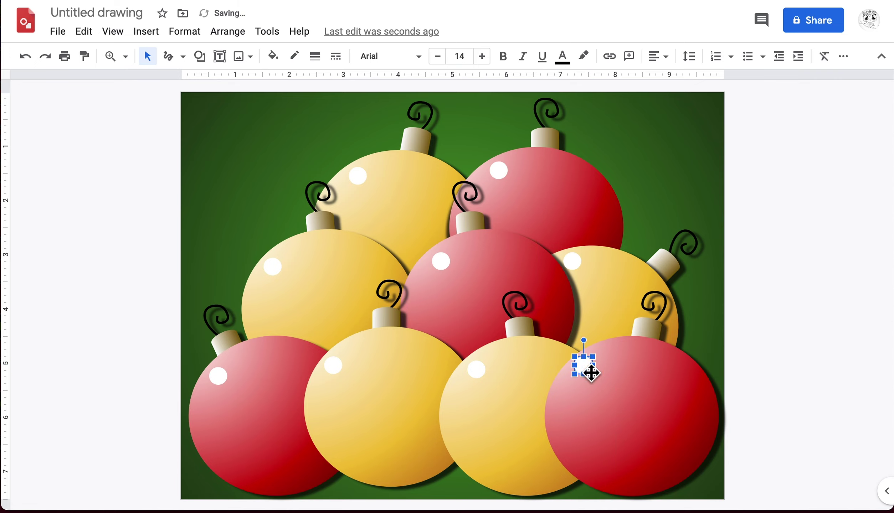
key(Down)
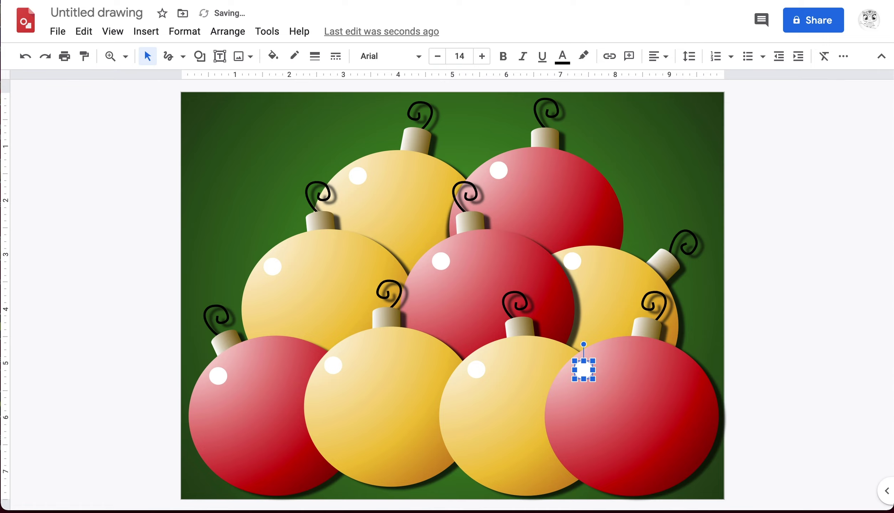
Nudge the highlight on the bottom row's left yellow ornament slightly to the right
key(ctrl+v)
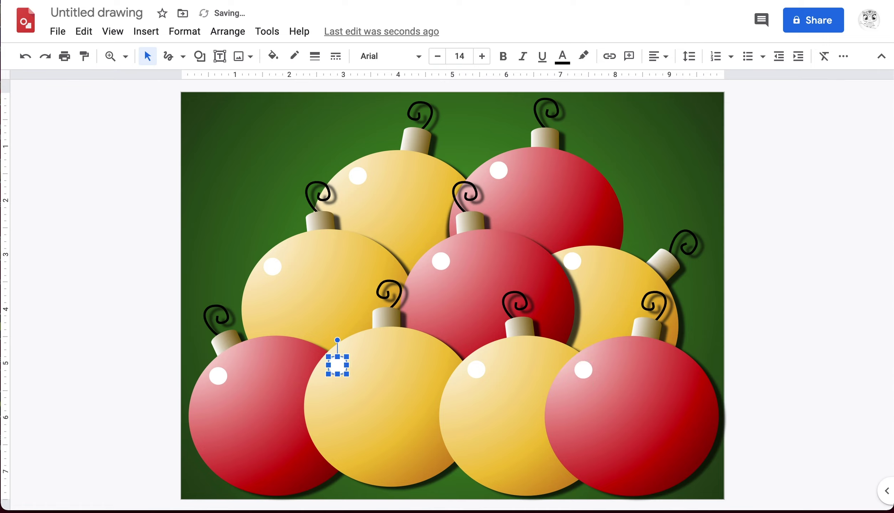
key(Down)
key(Up)
key(Right)
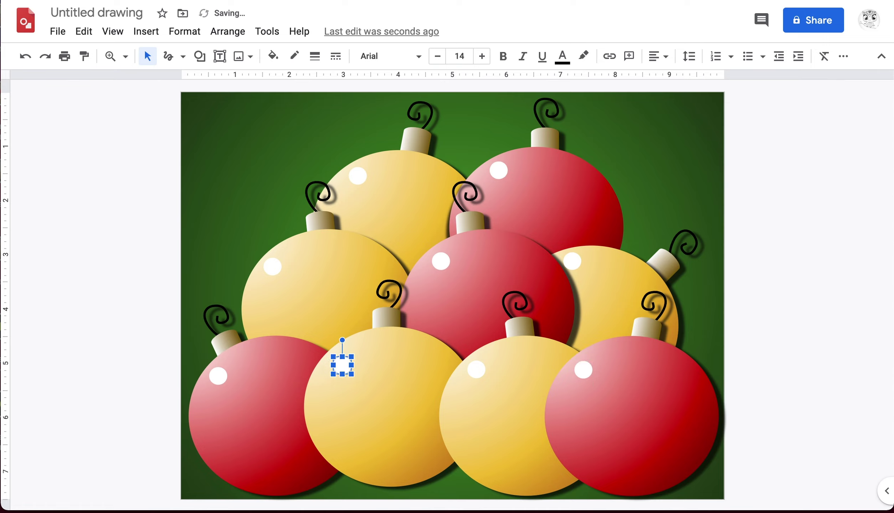
key(Left)
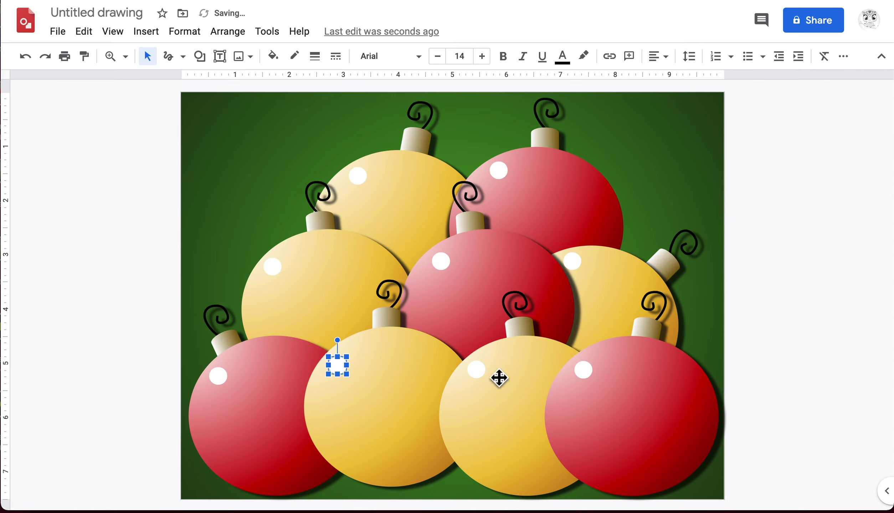
click(667, 158)
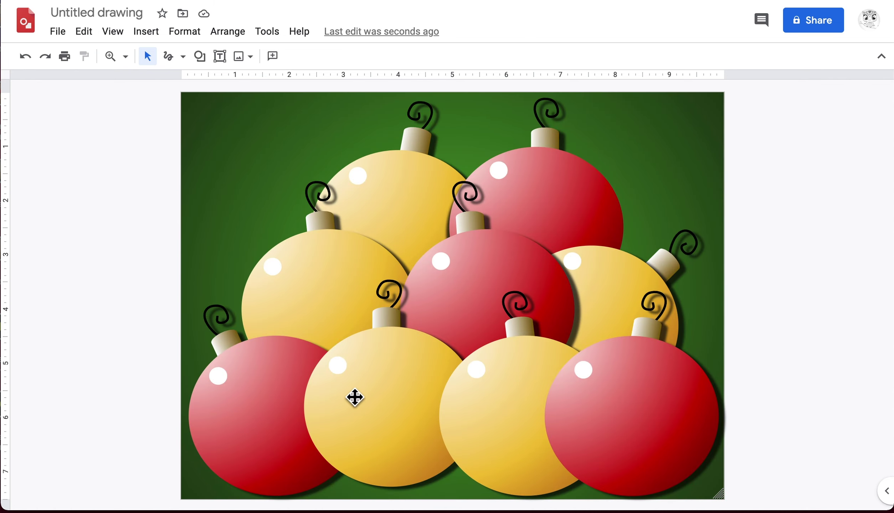
click(345, 372)
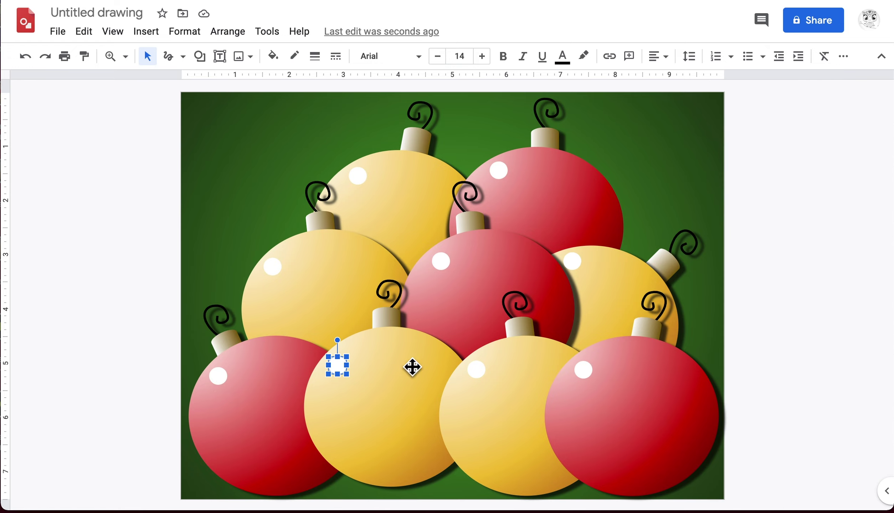
click(280, 59)
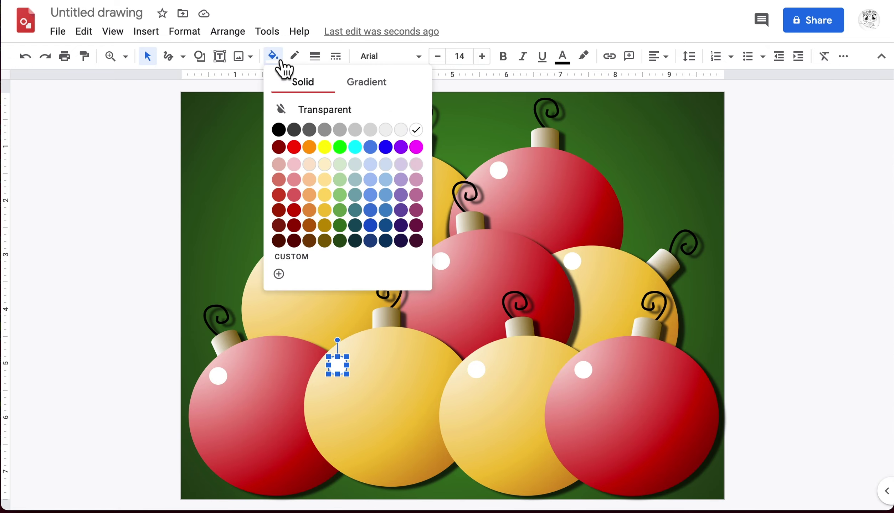
click(278, 273)
click(463, 334)
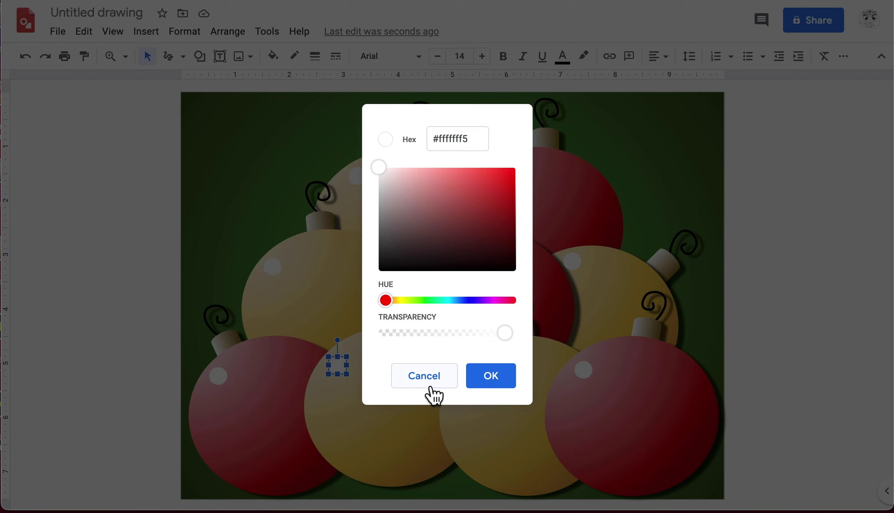
click(430, 388)
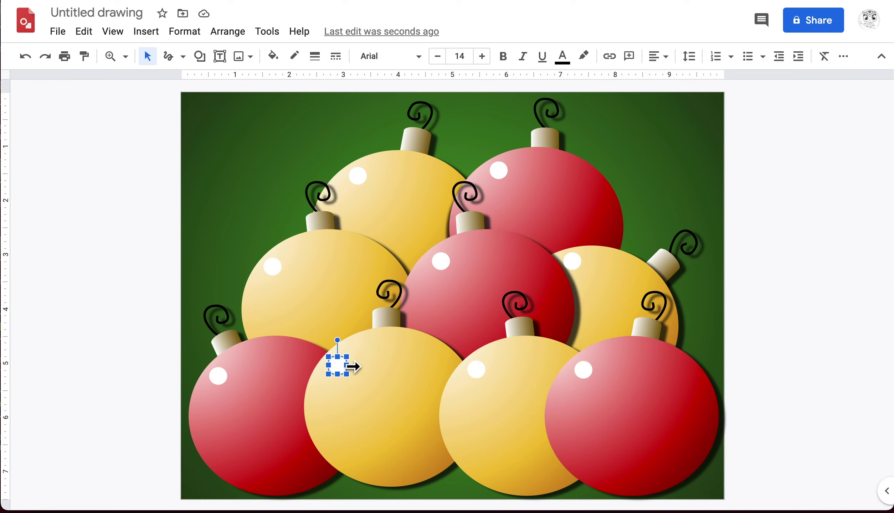
Give the highlight on the bottom row's left yellow ornament a custom semi-transparent white fill of #ffffffa2
click(273, 57)
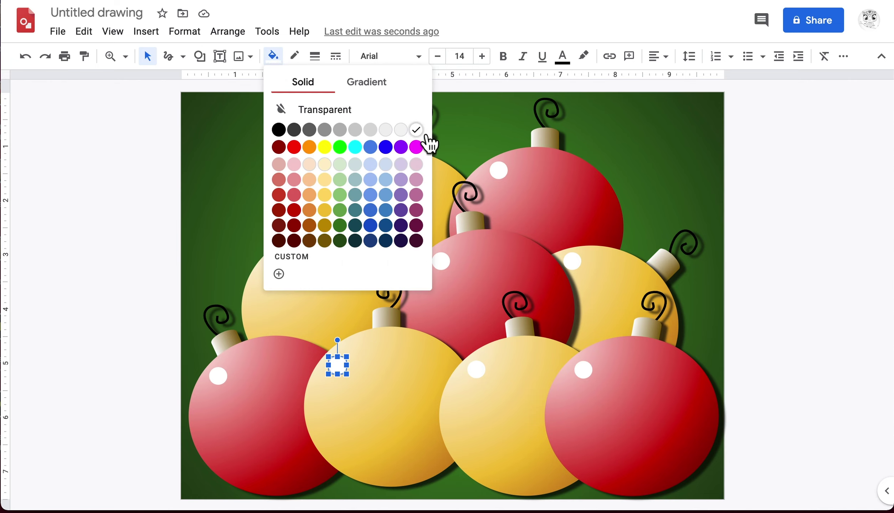
click(289, 279)
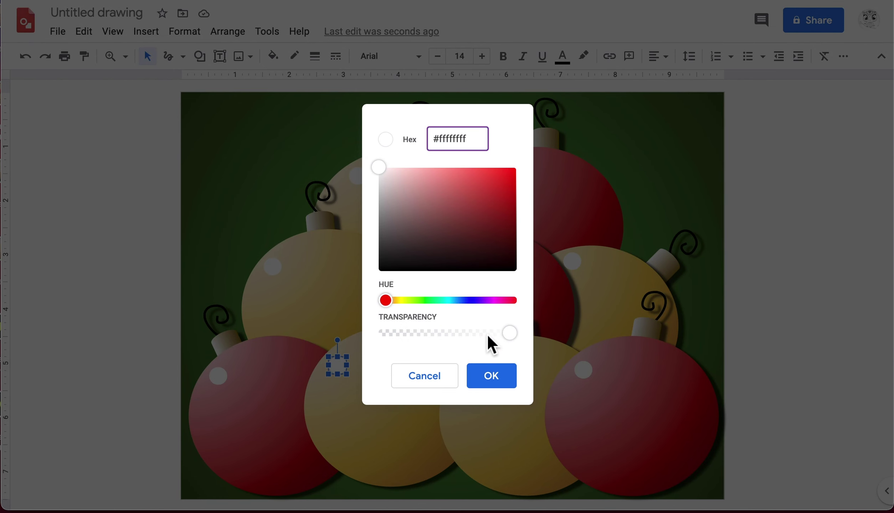
drag(515, 335, 465, 336)
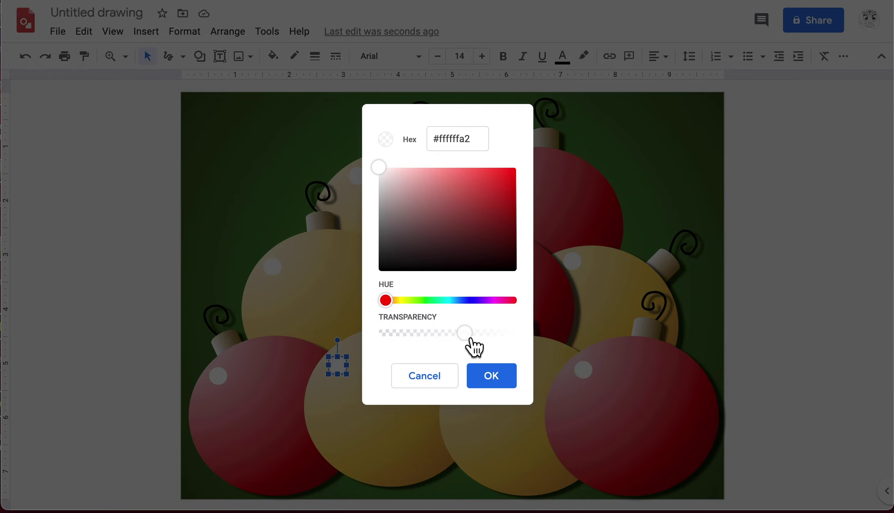
click(493, 380)
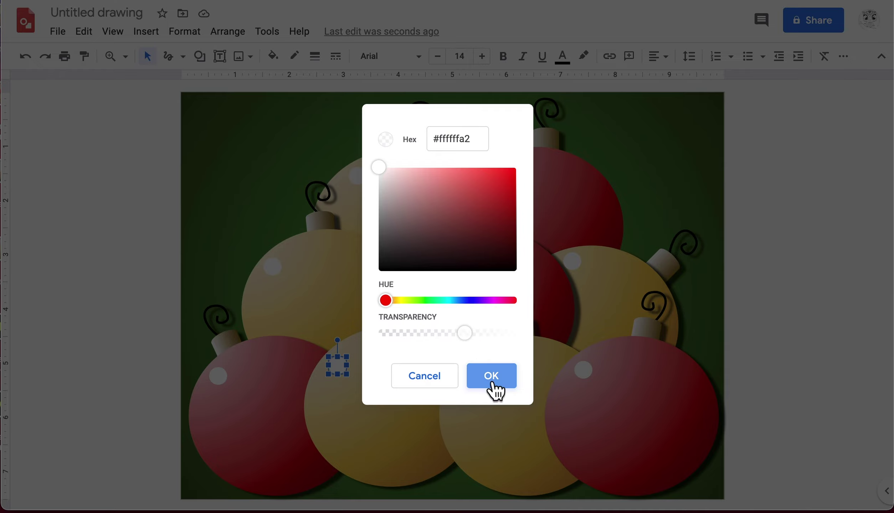
click(217, 218)
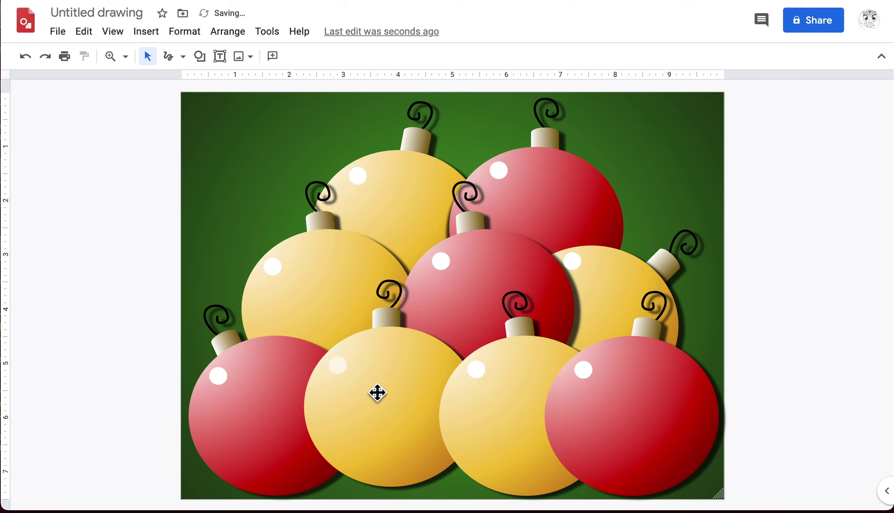
Set the fill of the highlight on the bottom row's left yellow ornament to the custom white #ffffff63
click(344, 371)
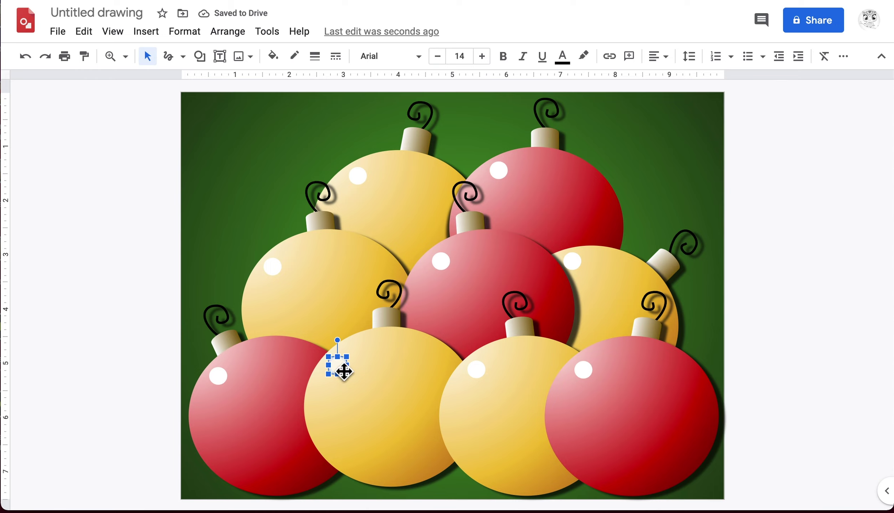
click(273, 56)
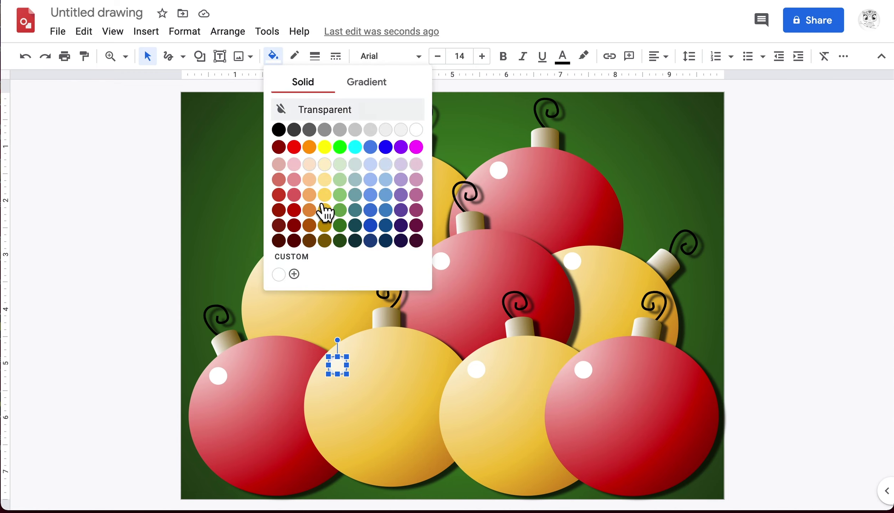
click(294, 274)
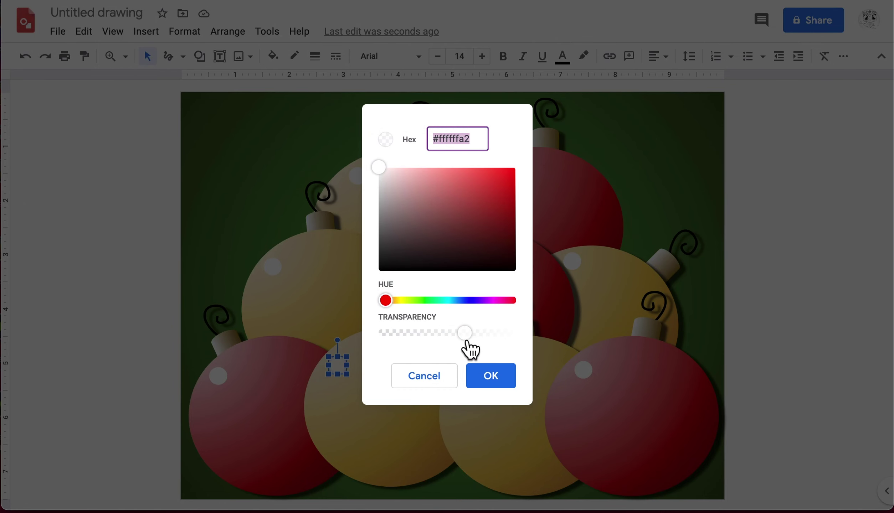
drag(466, 341, 435, 343)
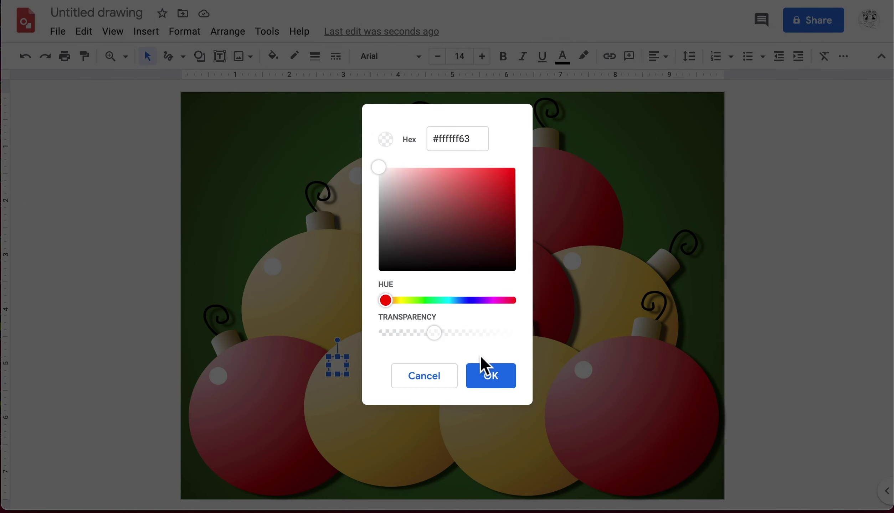
click(506, 380)
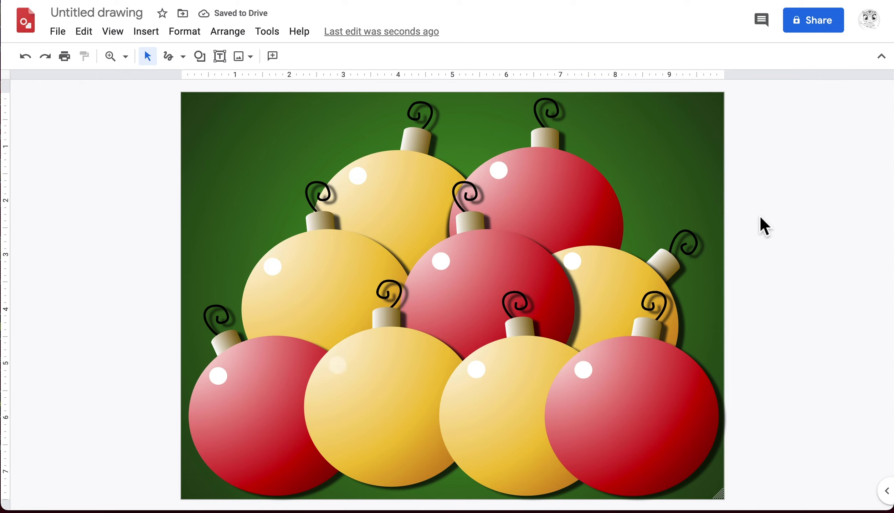
Apply the more transparent custom white fill to the eight remaining solid white highlights together
click(226, 379)
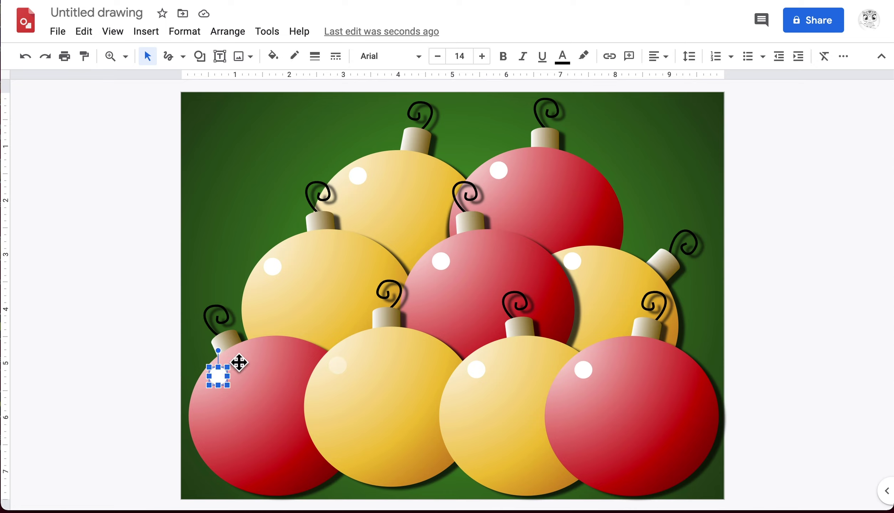
shift+click(273, 275)
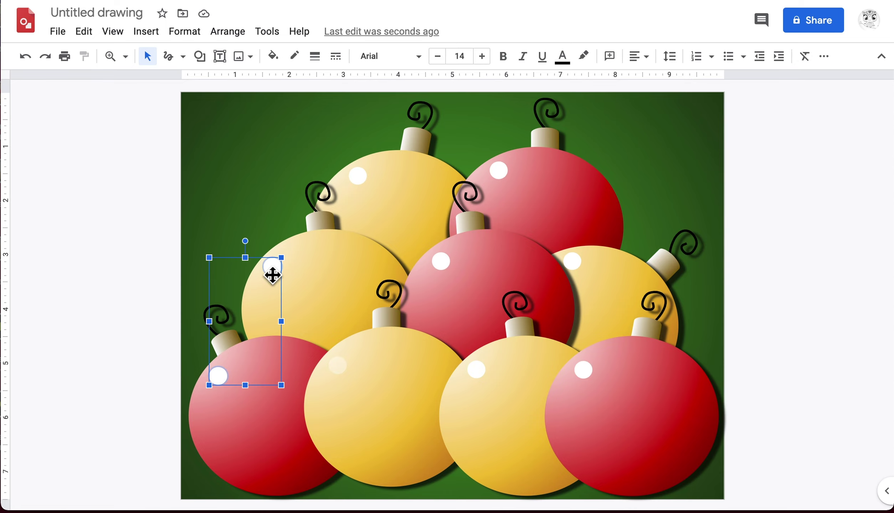
shift+click(360, 182)
shift+click(441, 265)
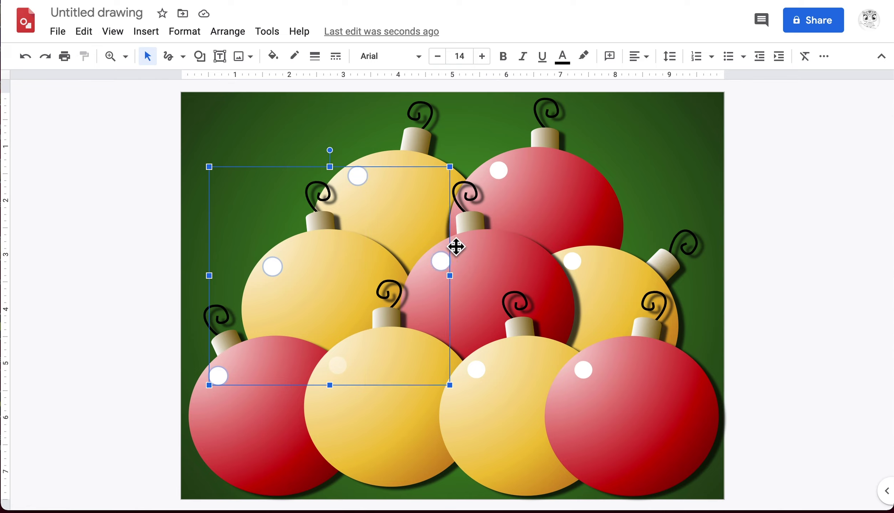
shift+click(504, 175)
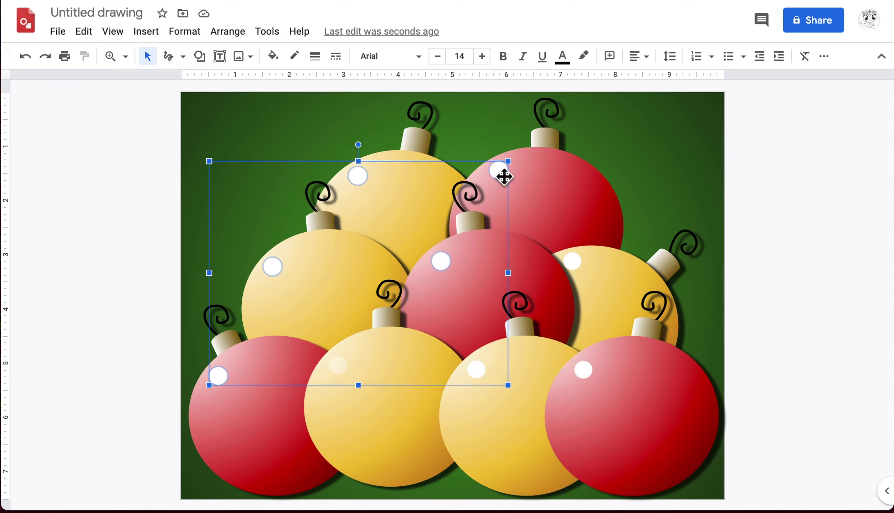
shift+click(581, 265)
shift+click(590, 375)
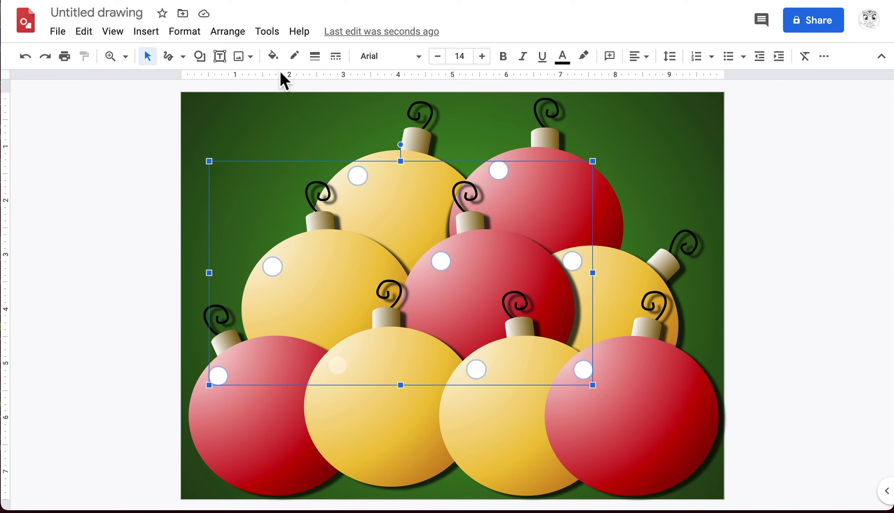
click(272, 63)
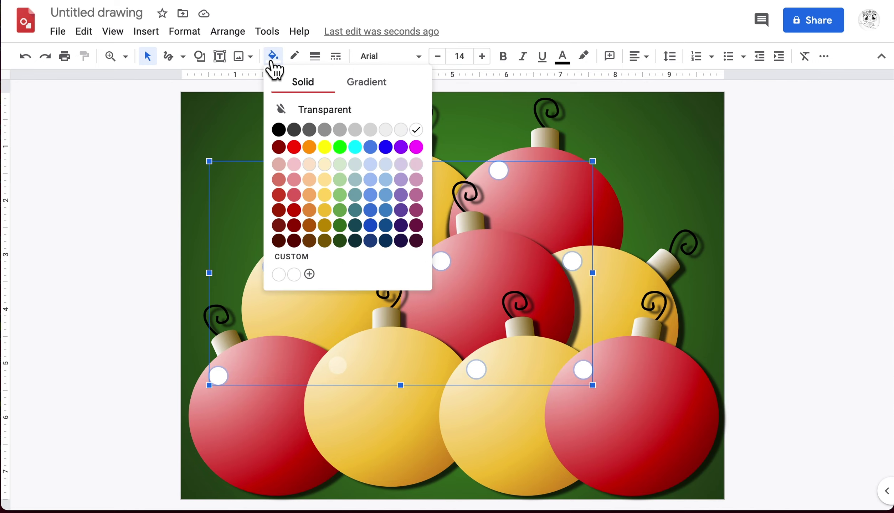
click(299, 276)
click(789, 165)
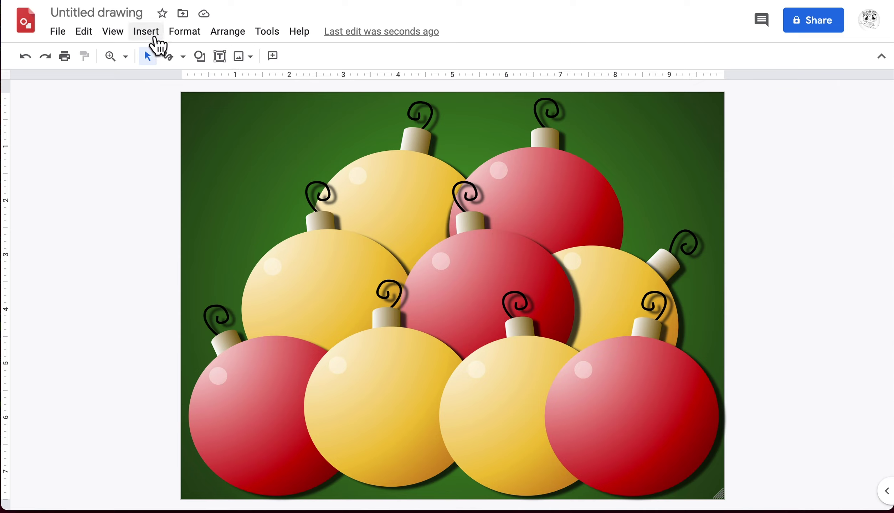
Search the web for images to insert, using the query "christmas clip art"
click(154, 38)
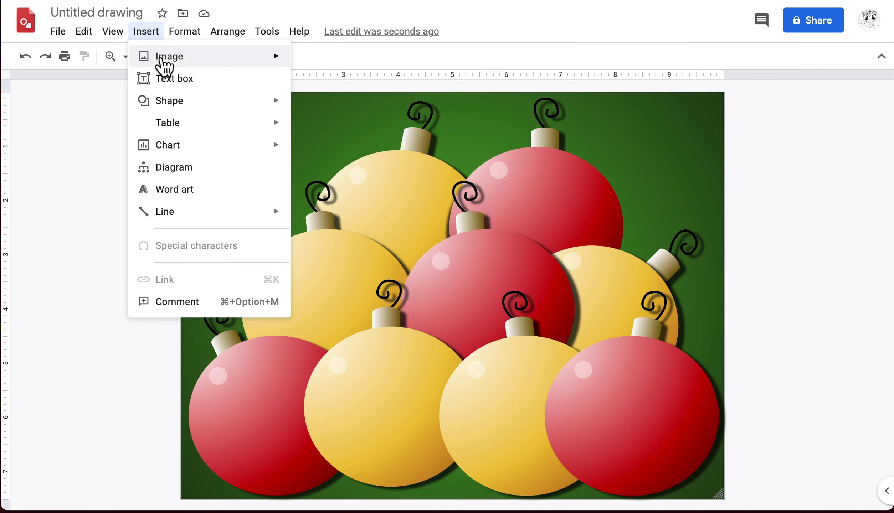
mouse_move(161, 59)
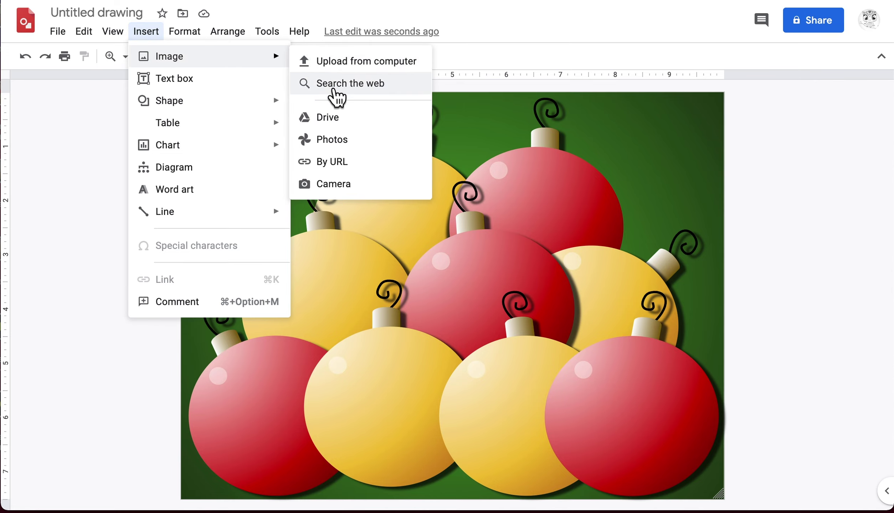
click(334, 87)
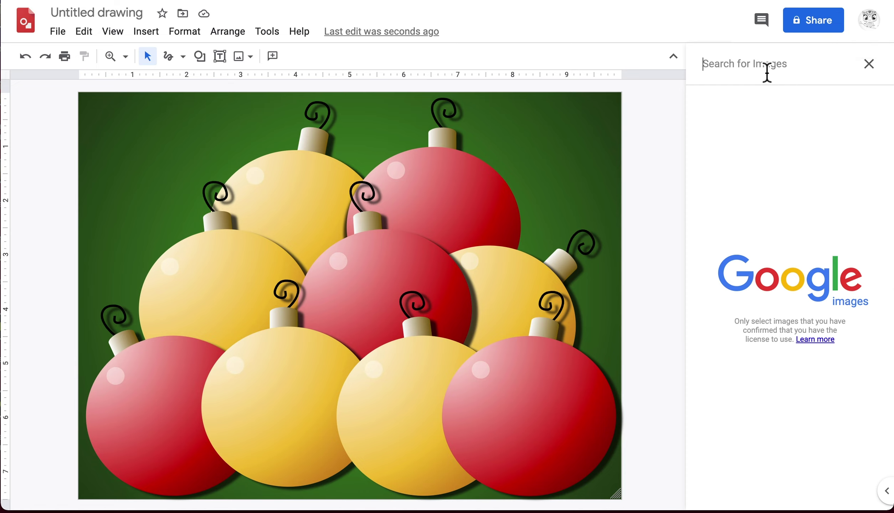
text(chris)
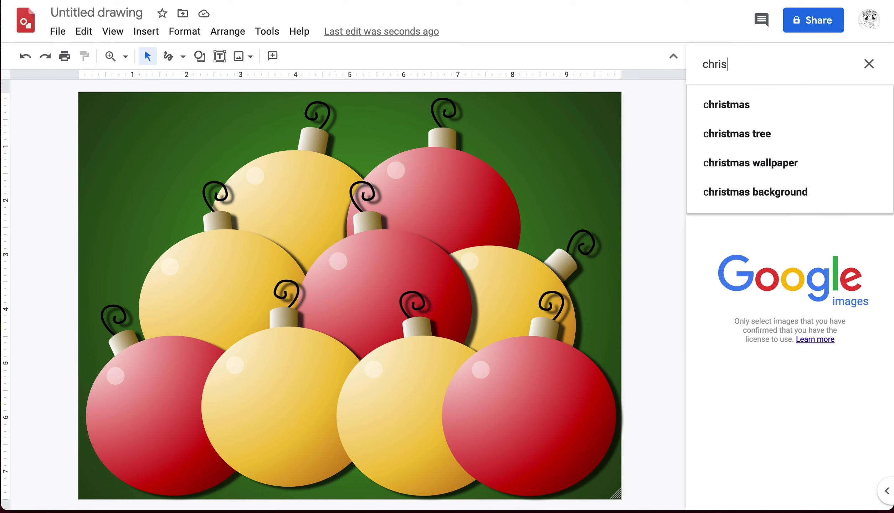
text(tmas clip art)
key(Return)
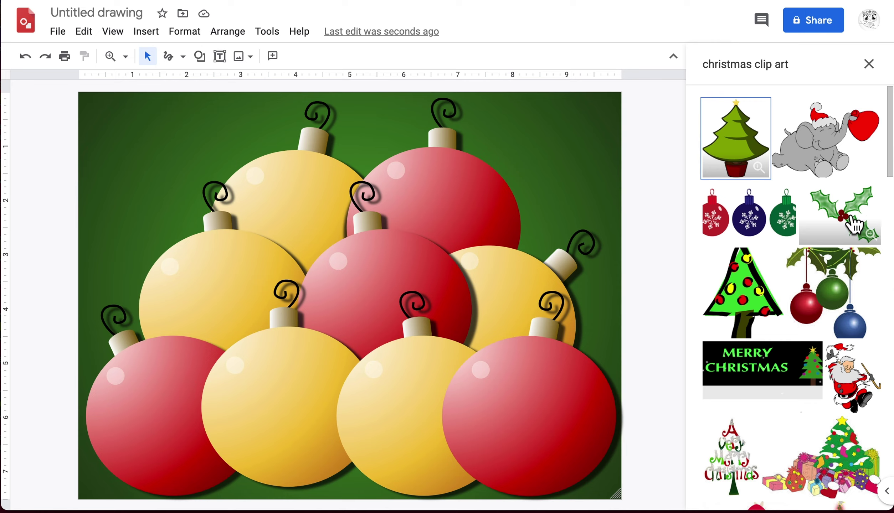
Find the green holly leaves with red berries among the image results and insert that picture into the drawing
scroll(811, 364, down, 15)
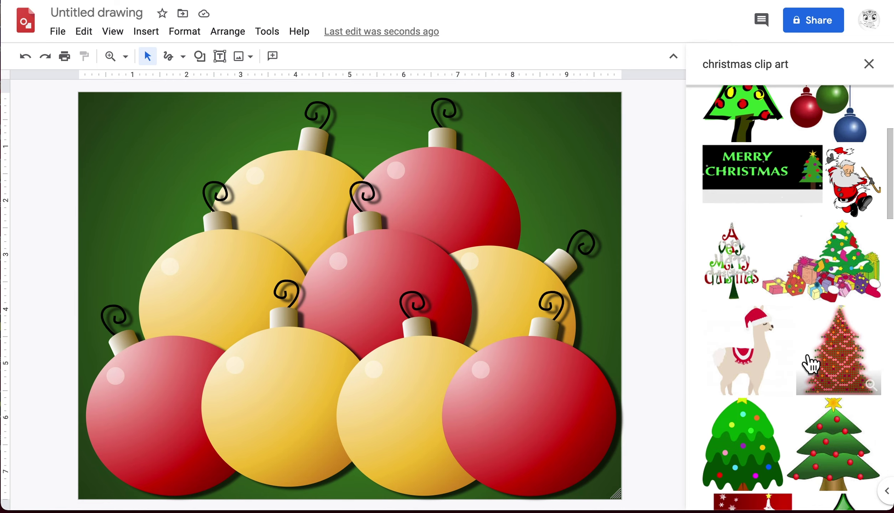
scroll(811, 364, down, 15)
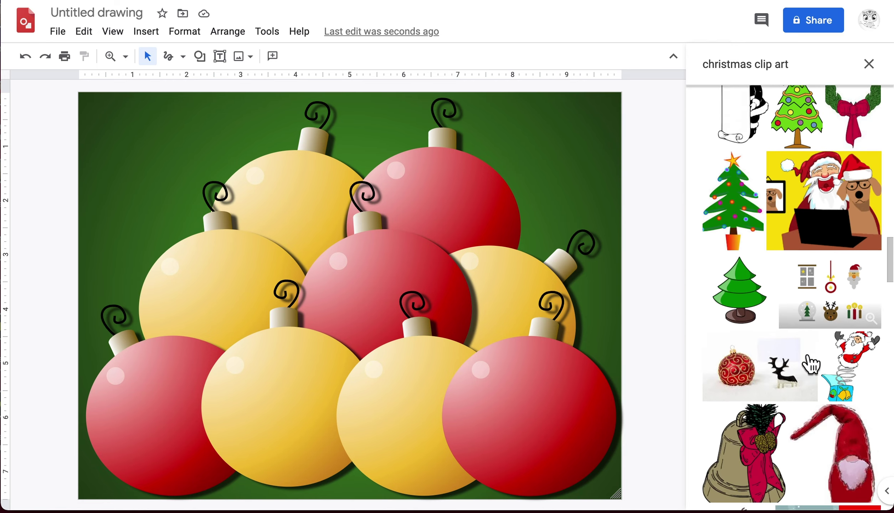
scroll(811, 364, down, 15)
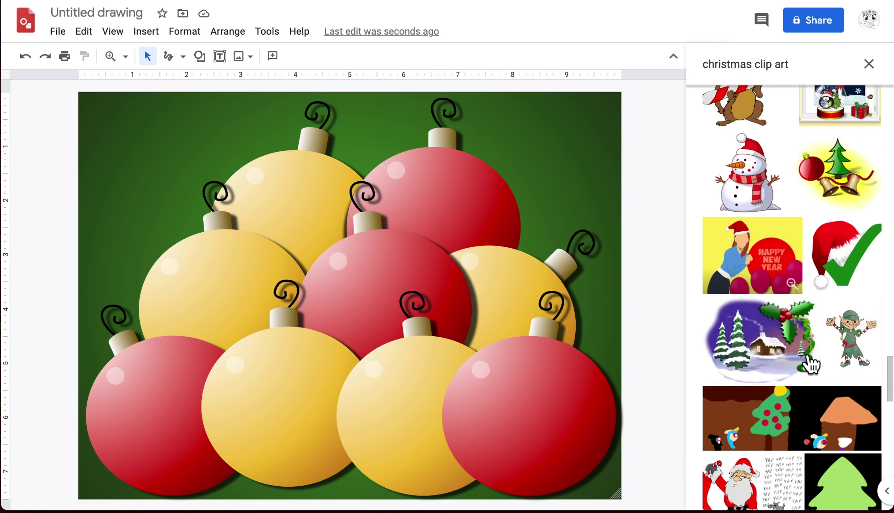
scroll(811, 364, down, 3)
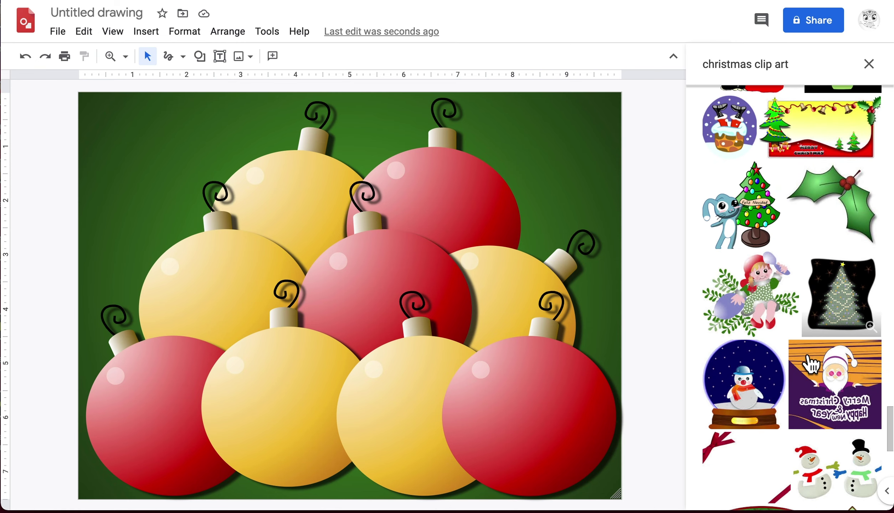
click(854, 219)
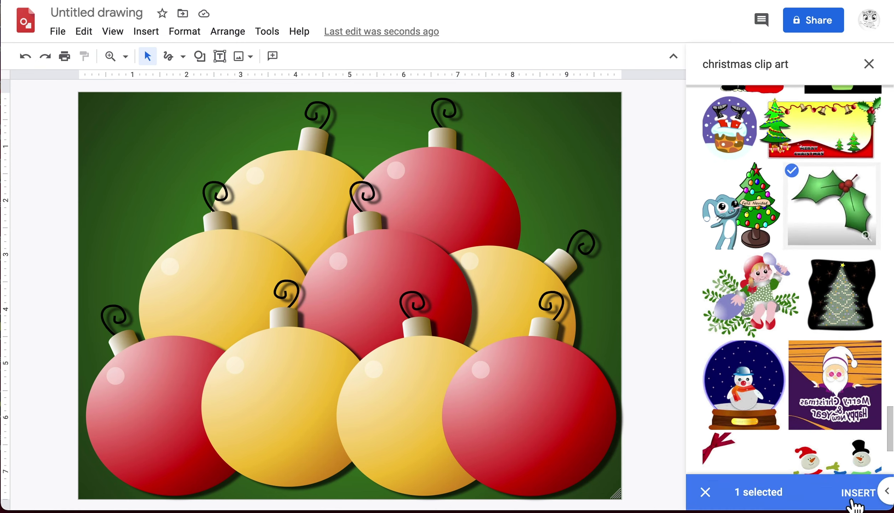
click(861, 495)
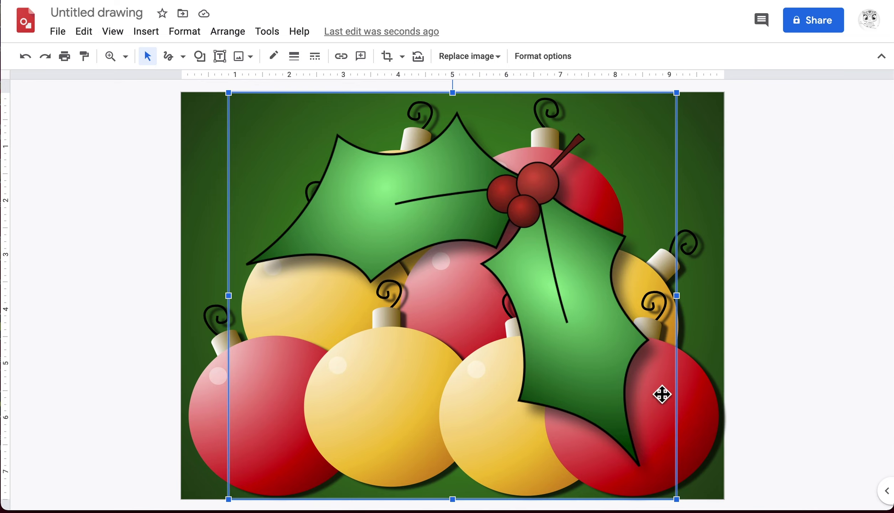
Shrink the holly picture to about 2 inches wide and place it in the drawing's upper-right corner
drag(682, 506, 277, 179)
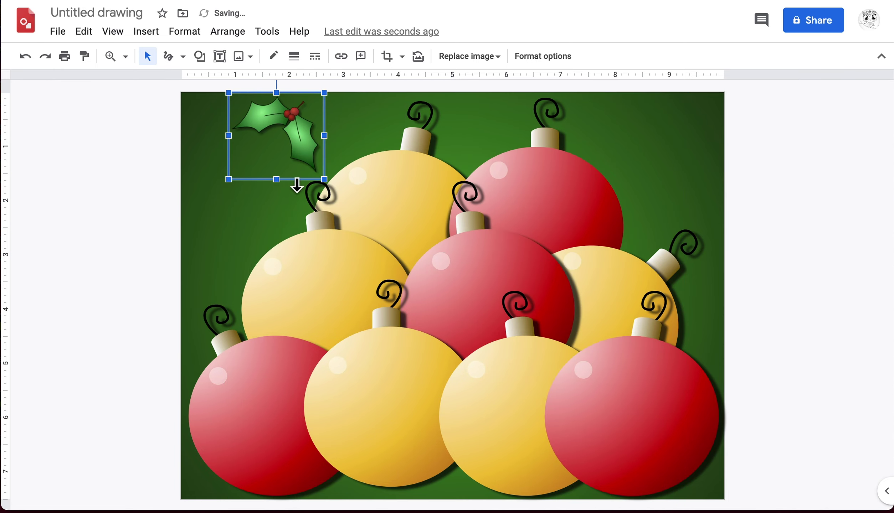
drag(454, 159, 686, 152)
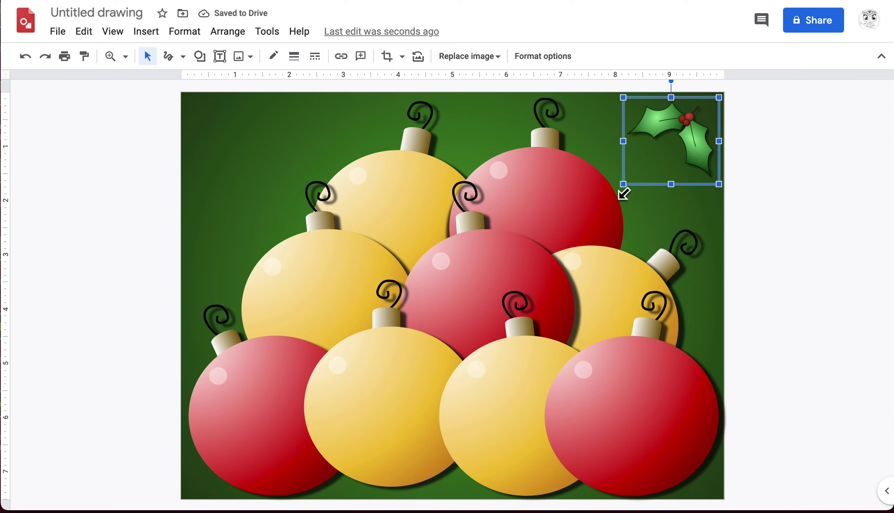
drag(623, 193, 604, 202)
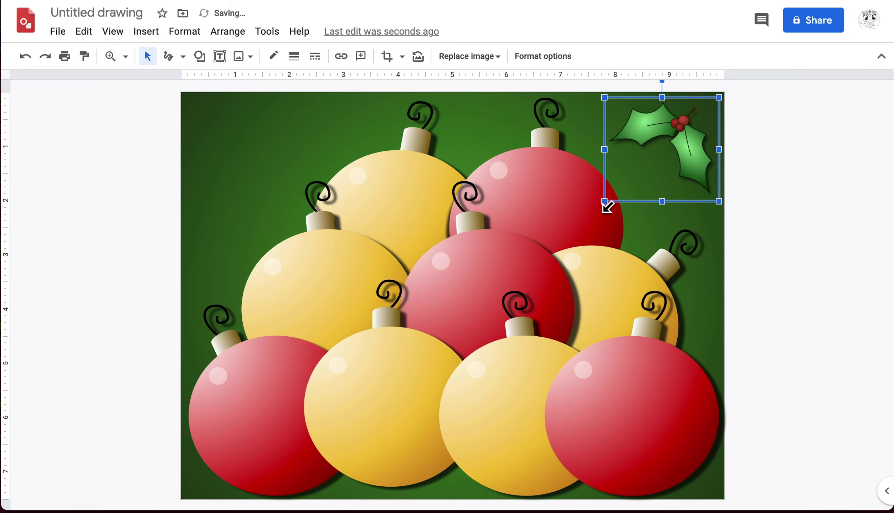
key(Up)
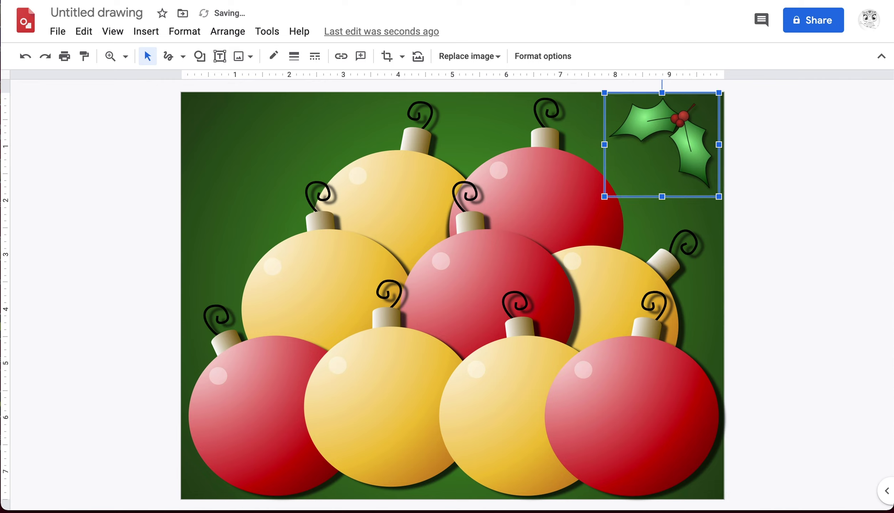
click(788, 170)
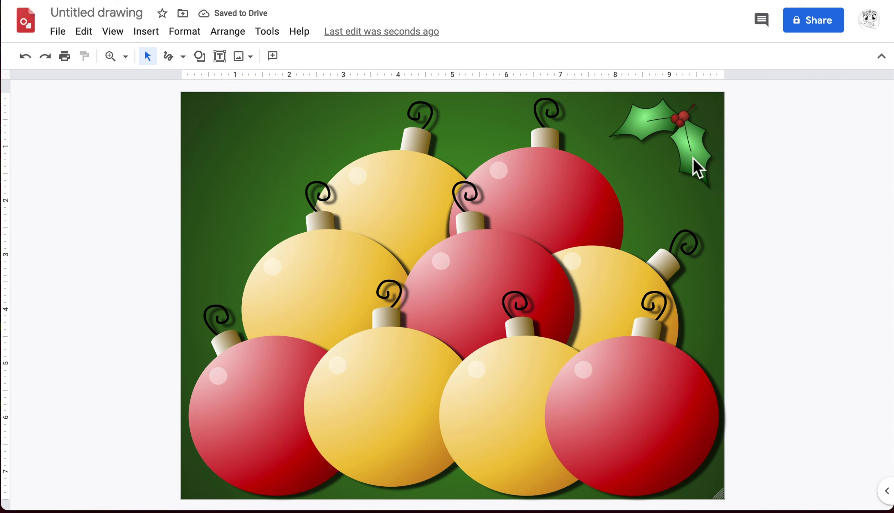
Duplicate the holly picture and place the copy in the drawing's upper-left corner
click(695, 167)
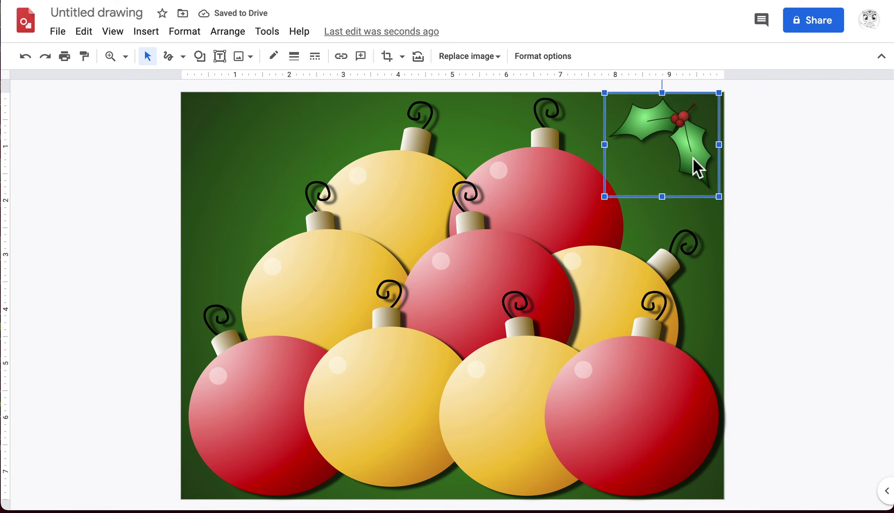
key(Escape)
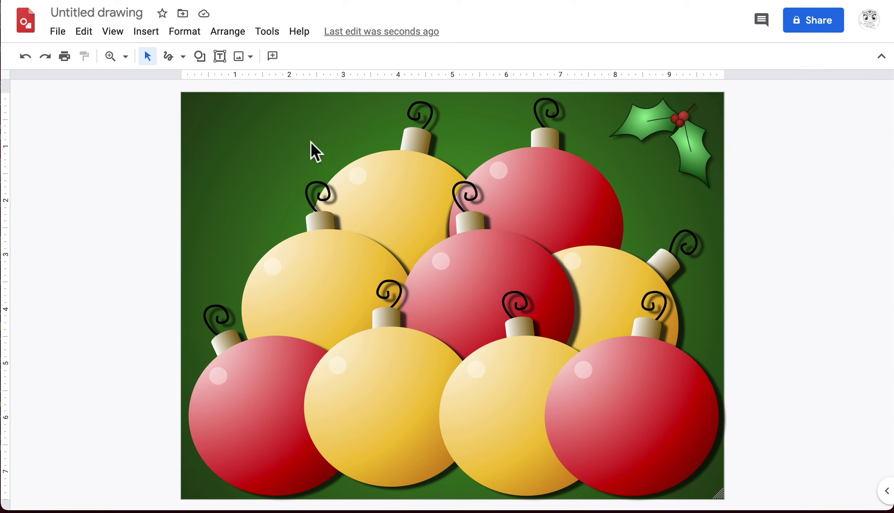
key(ctrl+z)
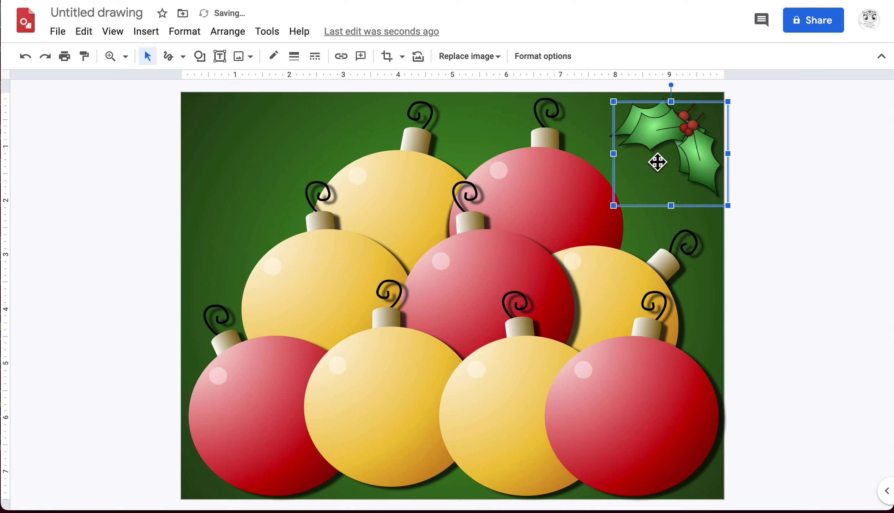
drag(680, 164, 249, 153)
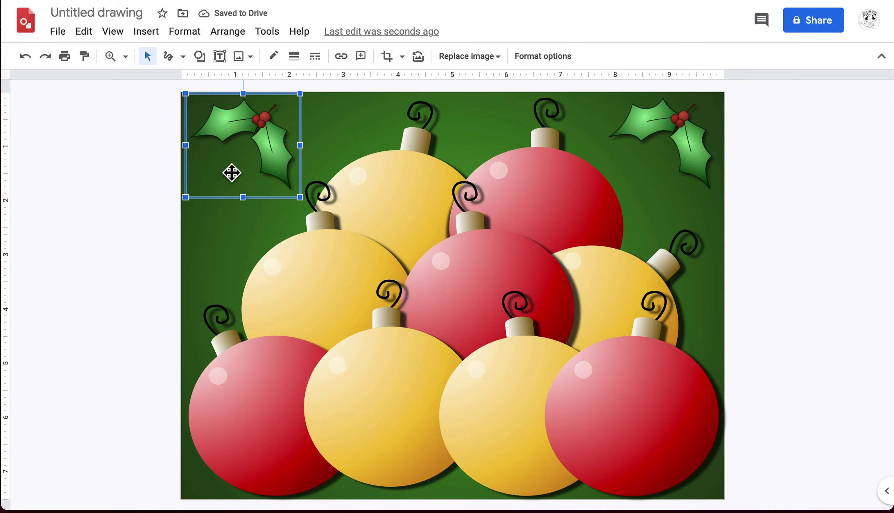
Flip the upper-left holly copy horizontally and nudge it left to the drawing's edge
right_click(252, 172)
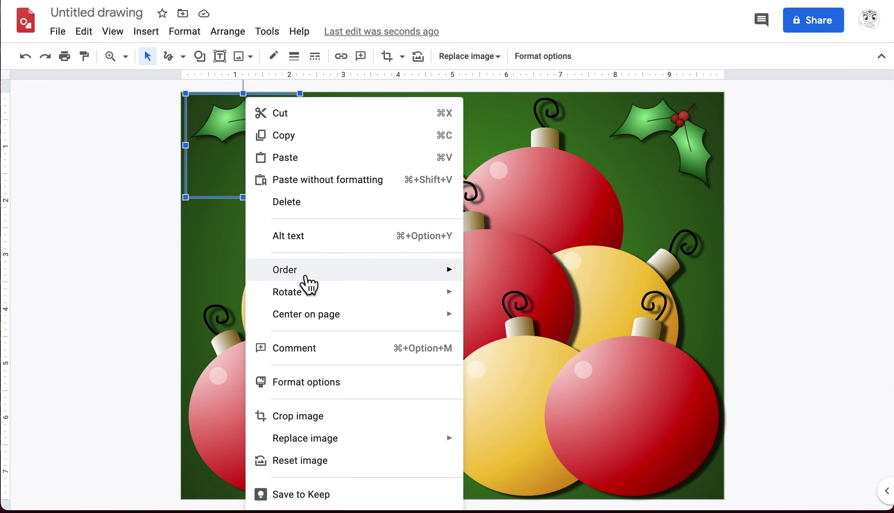
mouse_move(328, 297)
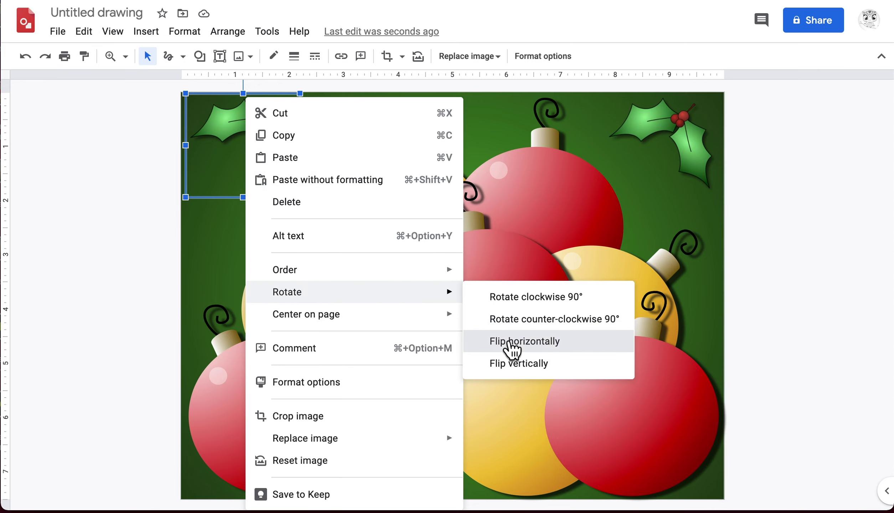
click(509, 342)
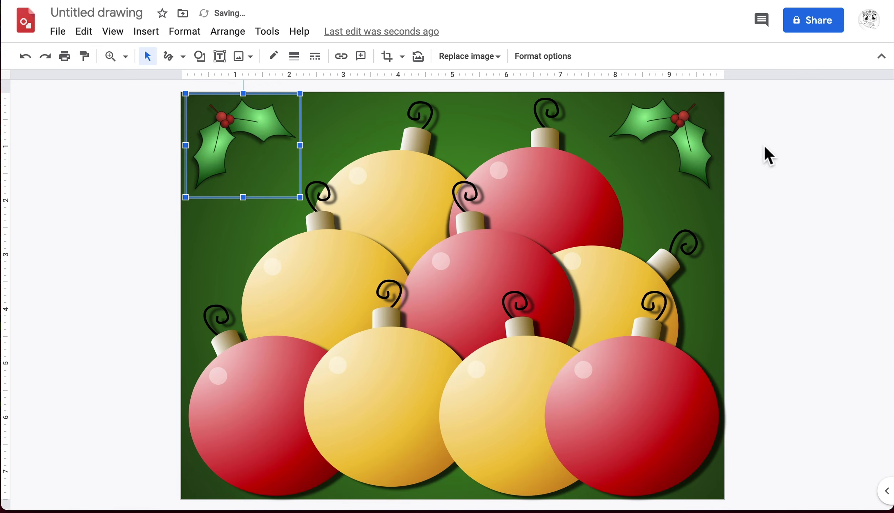
key(Left)
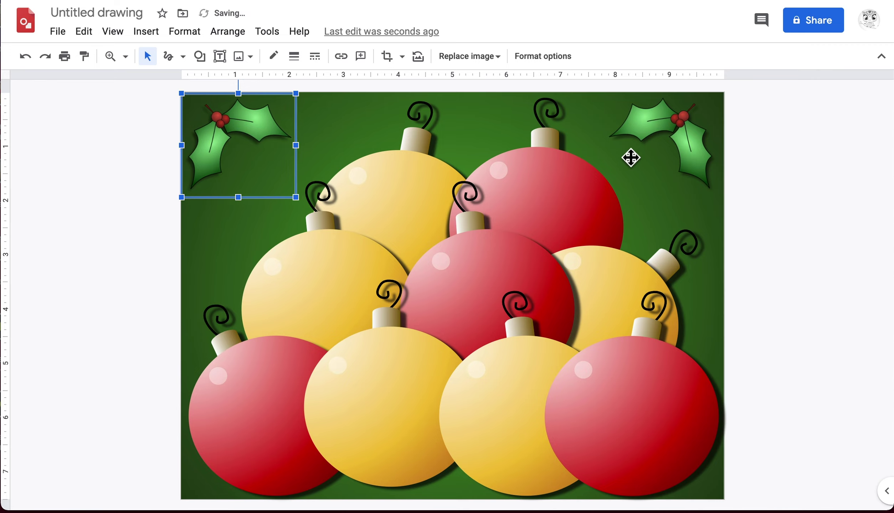
click(821, 149)
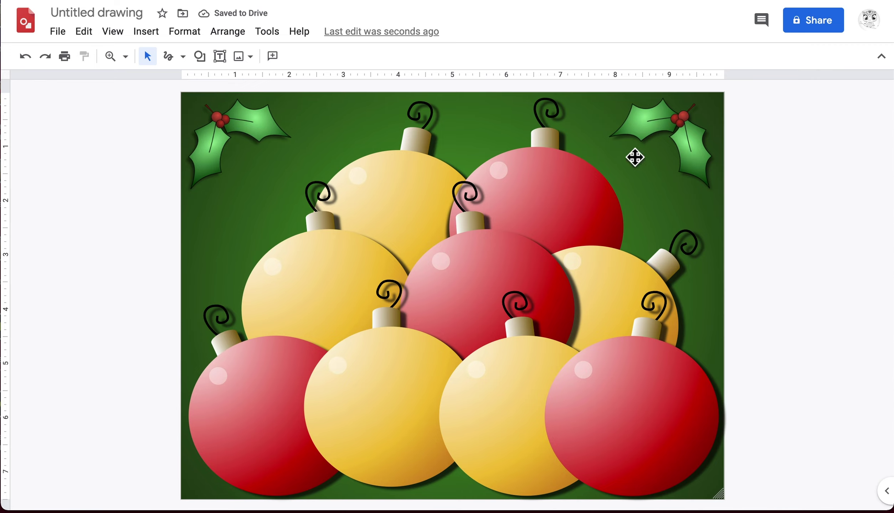
Nudge the upper-right holly picture slightly right so it sits closer to the drawing's edge
click(655, 149)
key(Right)
click(820, 135)
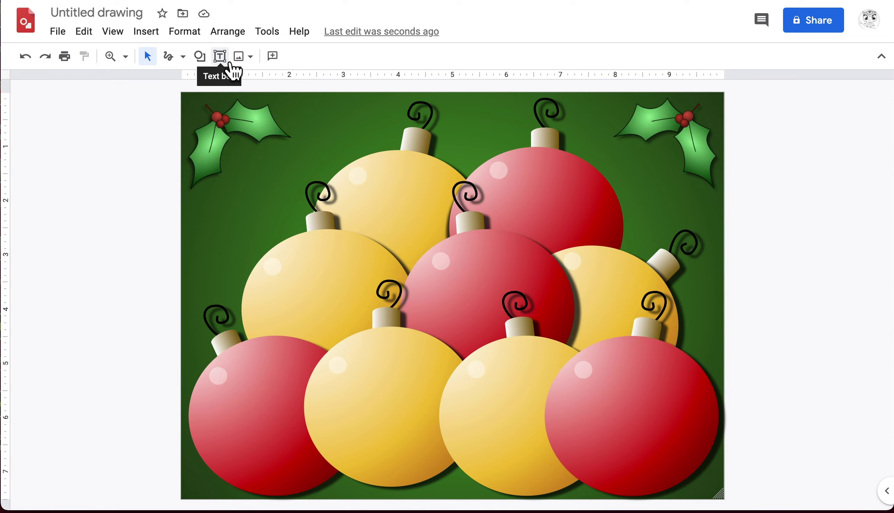
Add a text box about 2 inches wide below the upper-right holly, overlapping the drawing's right edge, and enter the artist's name
click(231, 64)
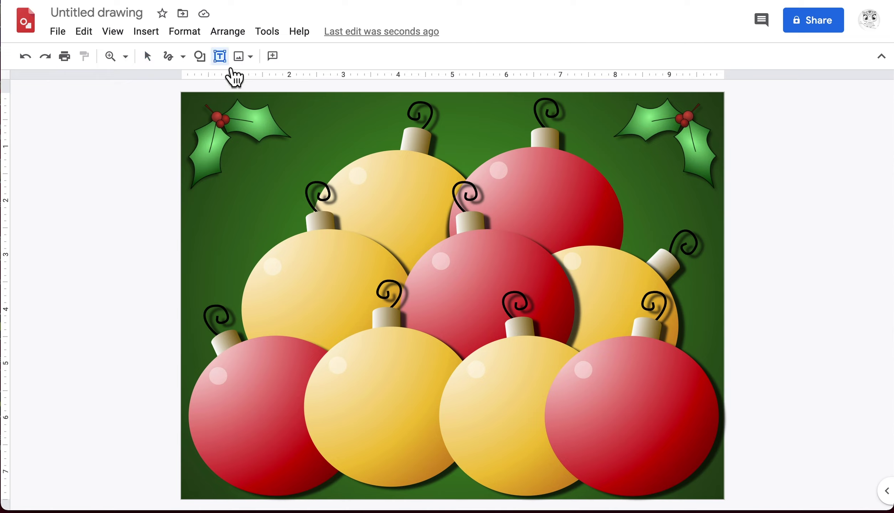
key(Escape)
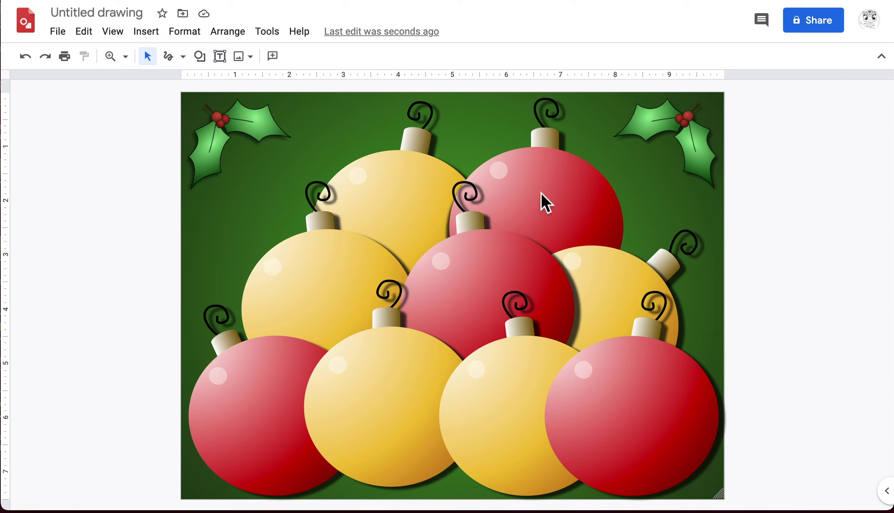
click(221, 58)
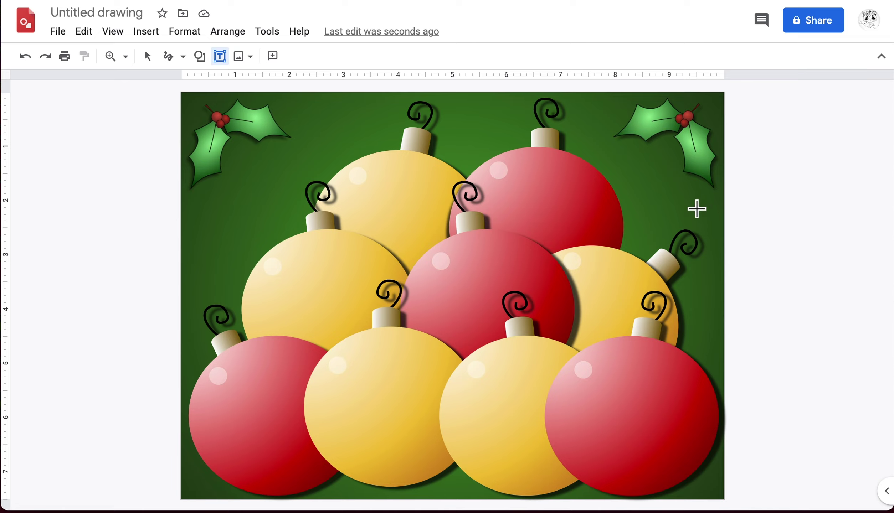
drag(679, 192, 798, 236)
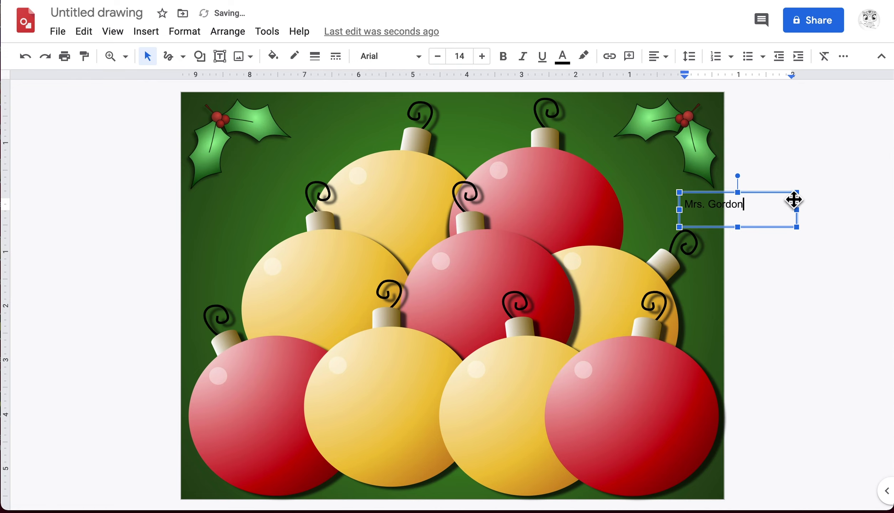
key(Escape)
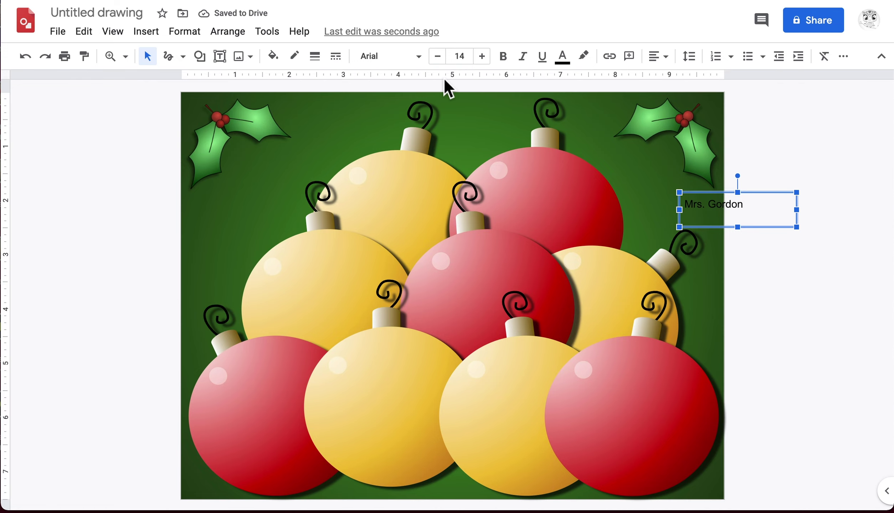
Change the font of the name text box to Clicker Script
click(420, 57)
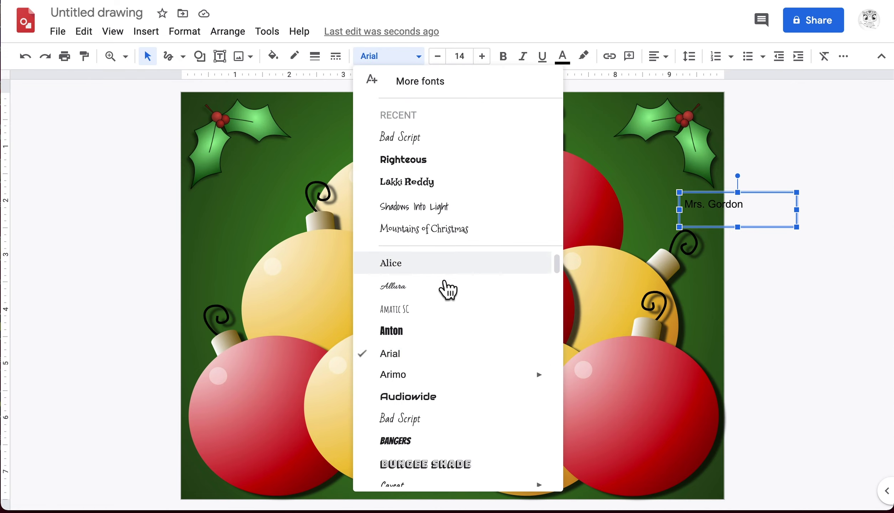
scroll(426, 384, down, 4)
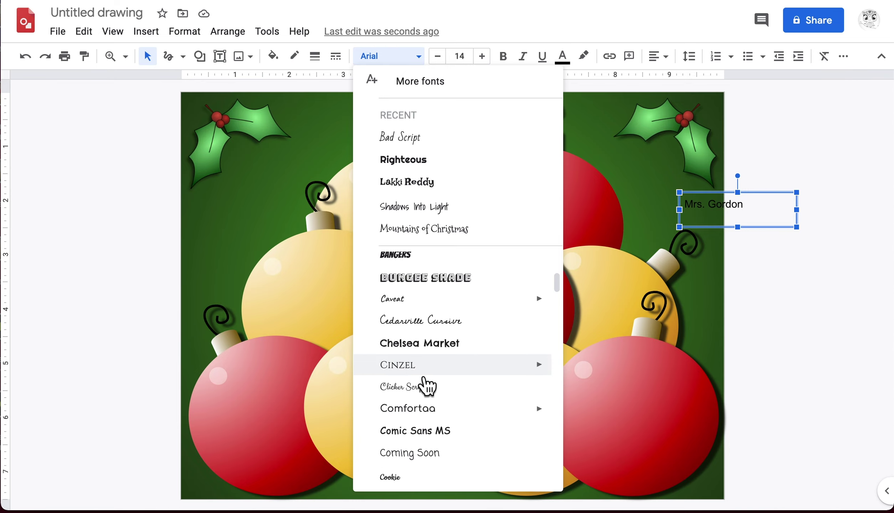
scroll(424, 384, down, 3)
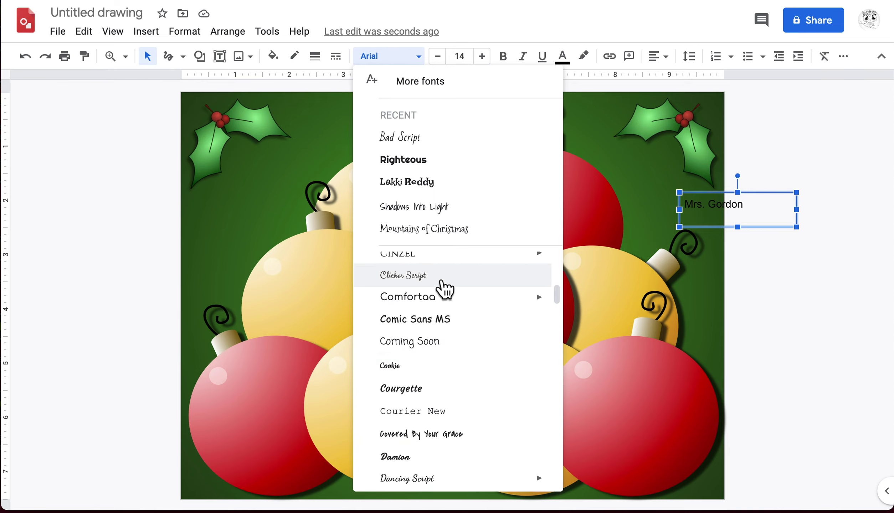
click(439, 281)
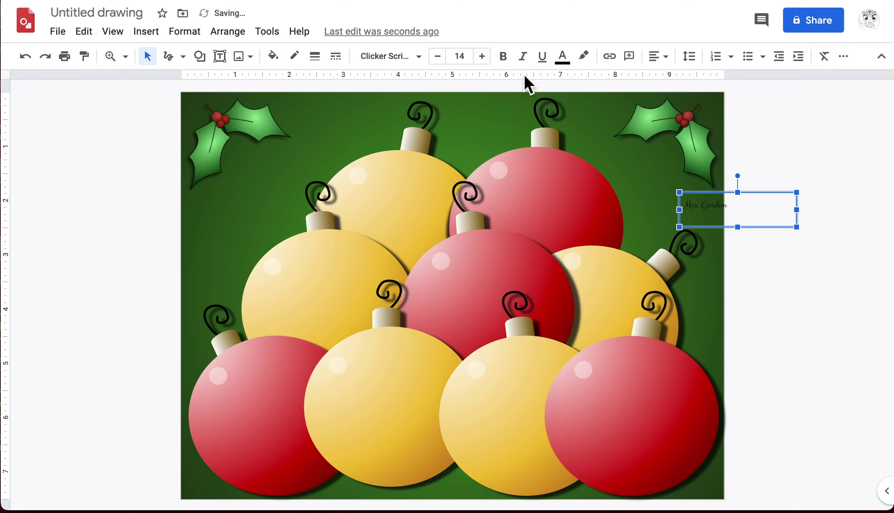
Set the name text's font size to 34 and make it bold
click(482, 57)
click(482, 57)
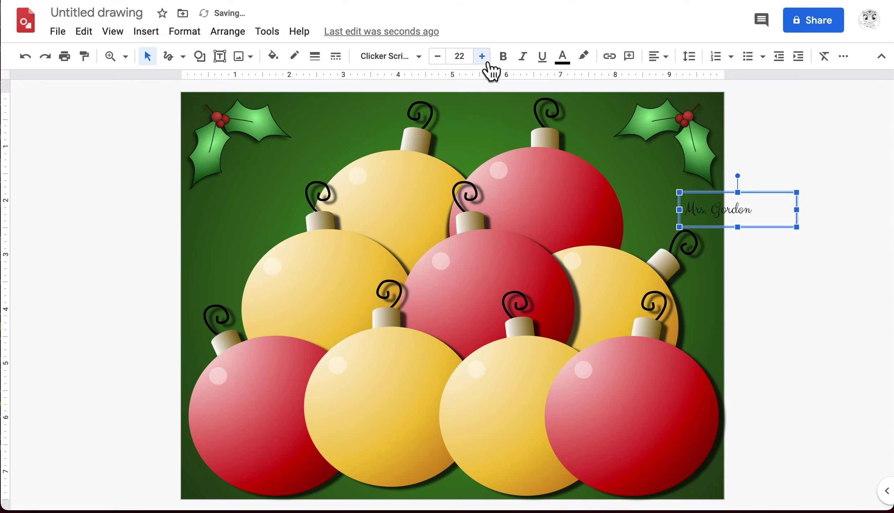
click(482, 57)
click(482, 57)
click(482, 57)
click(482, 57)
click(482, 57)
click(482, 57)
click(482, 57)
click(482, 57)
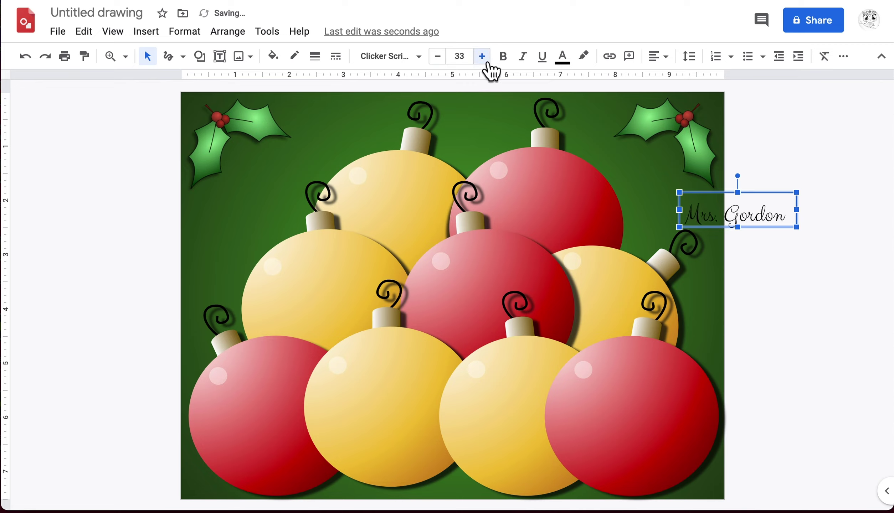
click(482, 57)
click(503, 56)
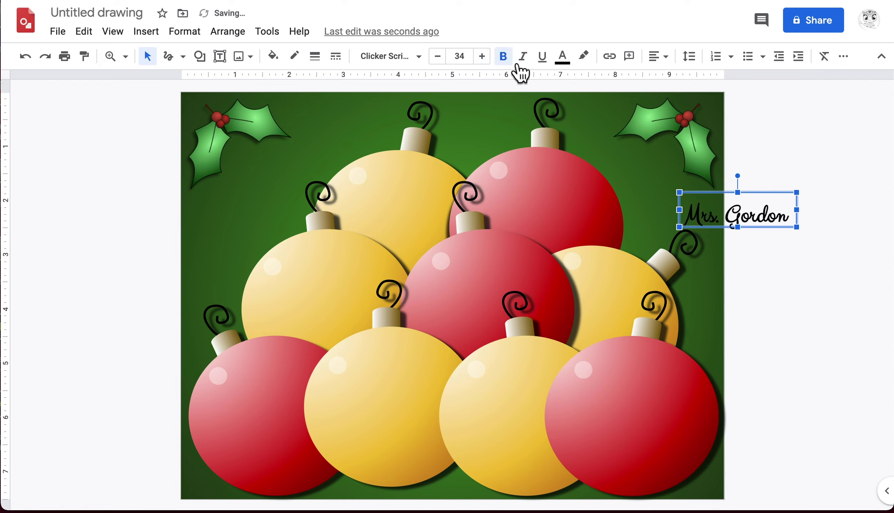
click(519, 64)
click(519, 64)
Make the name text box slightly taller and place it on the lower part of the drawing's bottom-right red ornament
drag(738, 228, 738, 234)
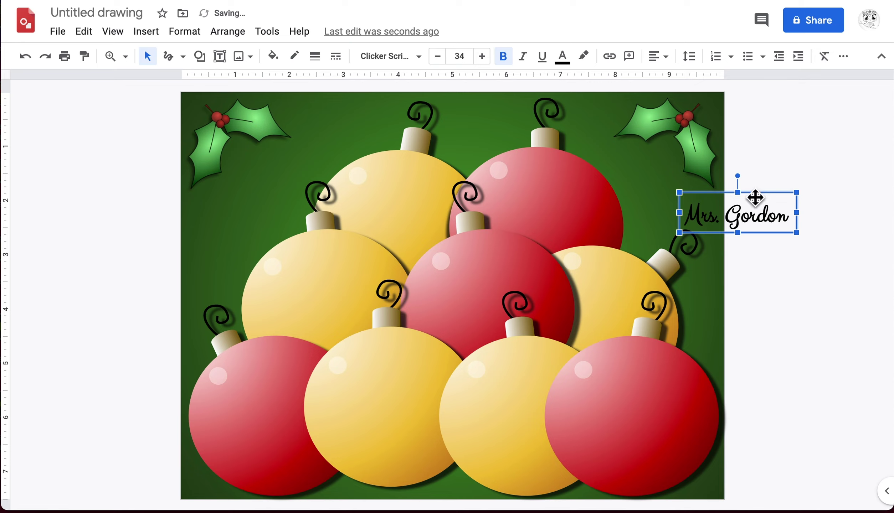
drag(755, 194, 669, 440)
key(Left)
key(Left)
key(Left)
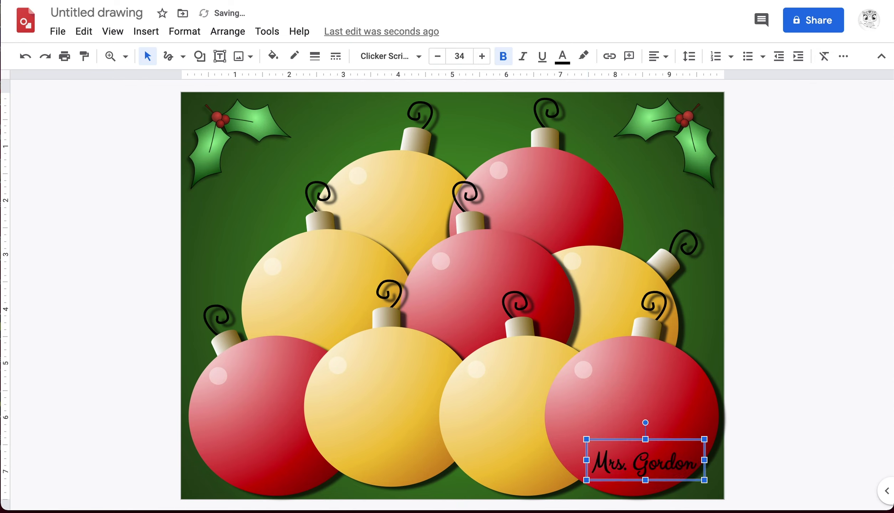
key(Up)
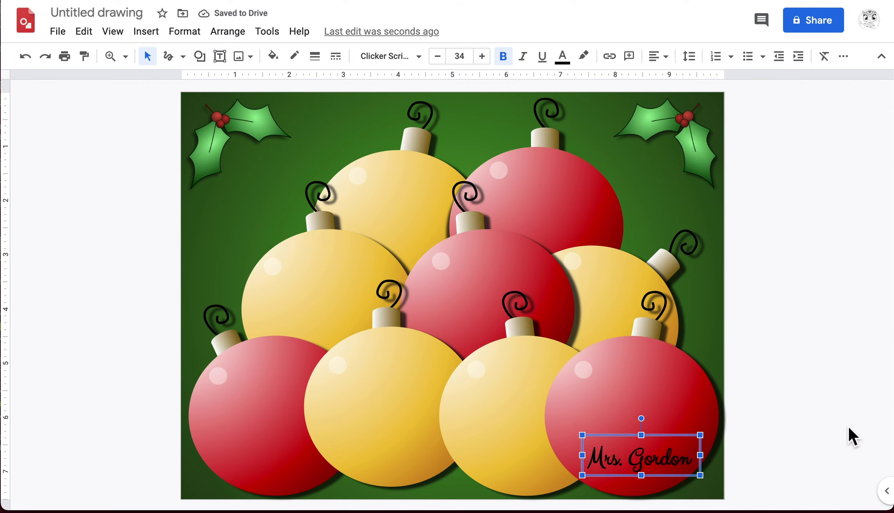
click(835, 427)
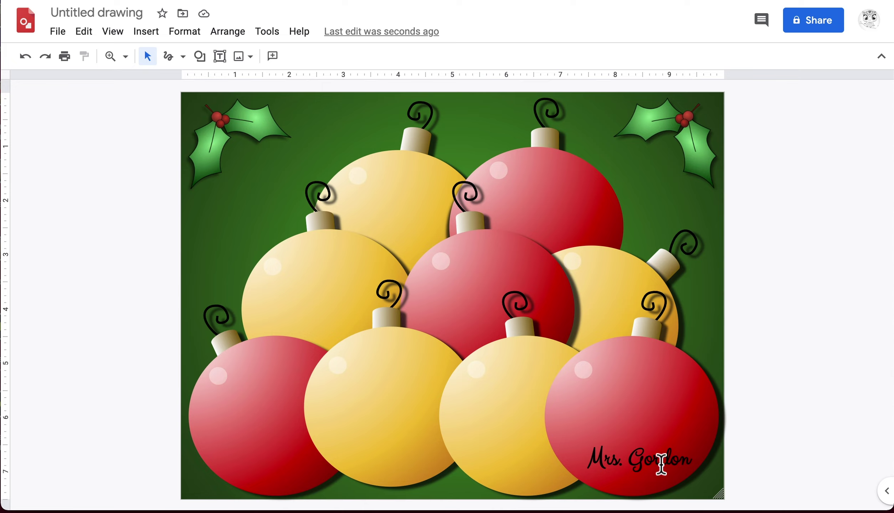